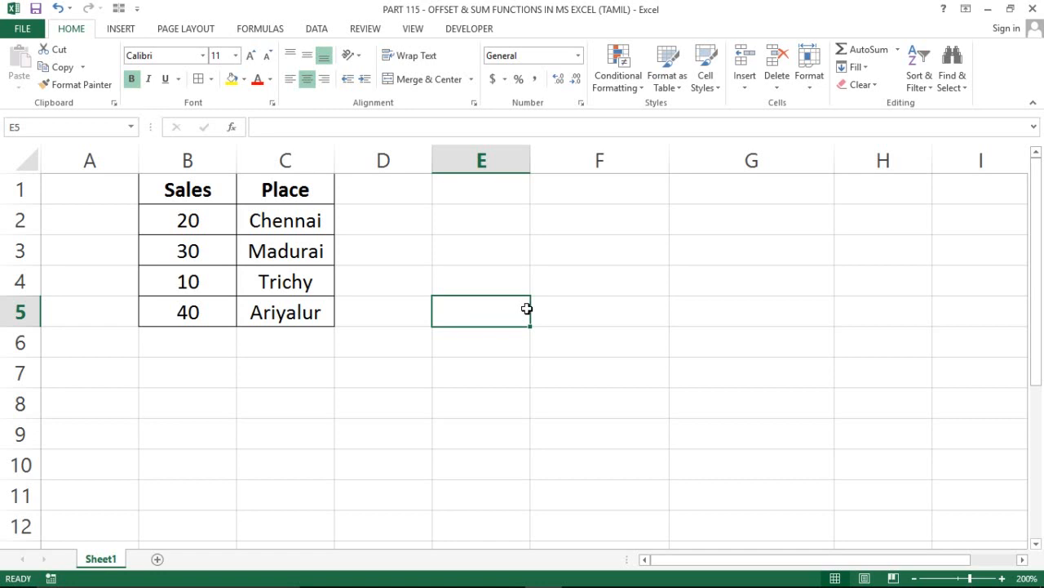
pyautogui.click(473, 288)
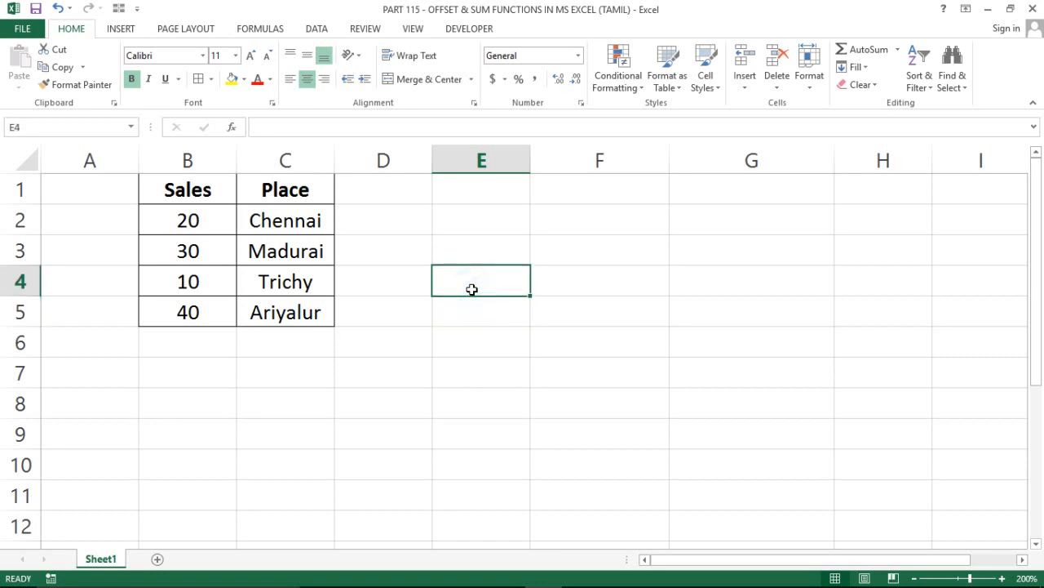
pyautogui.click(487, 302)
pyautogui.click(471, 287)
pyautogui.click(457, 318)
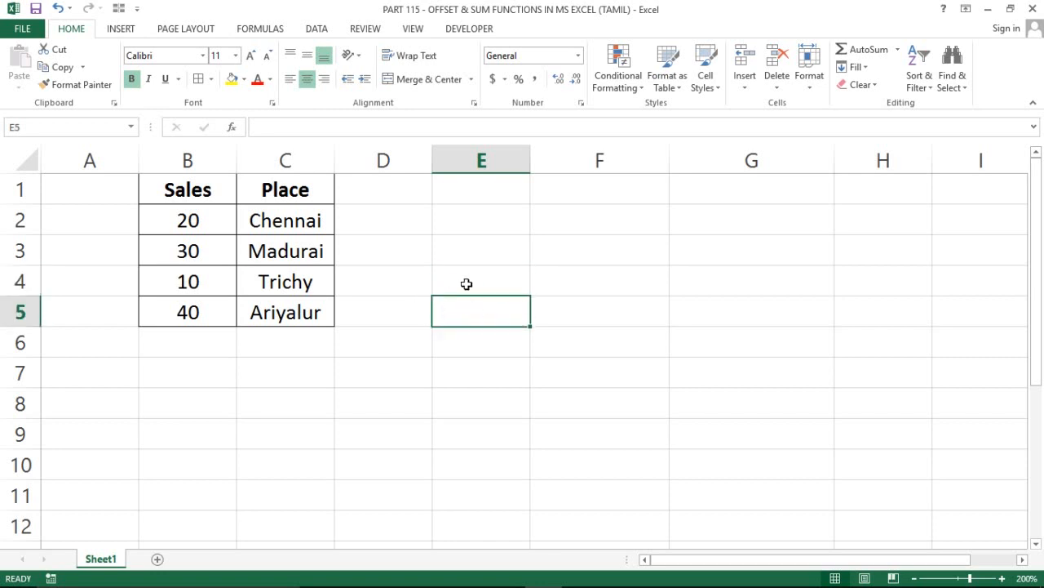
pyautogui.click(459, 284)
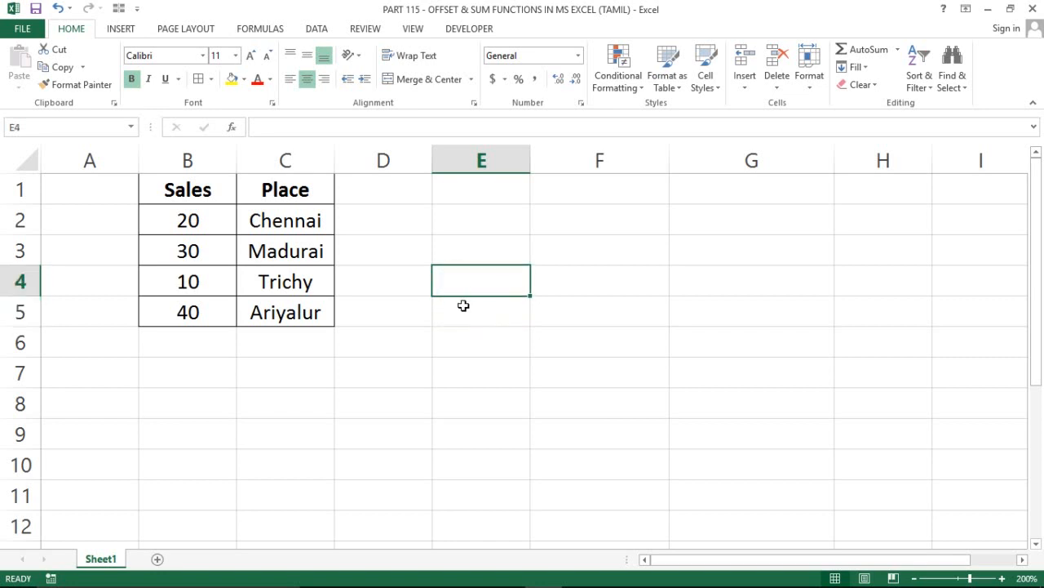
pyautogui.click(464, 307)
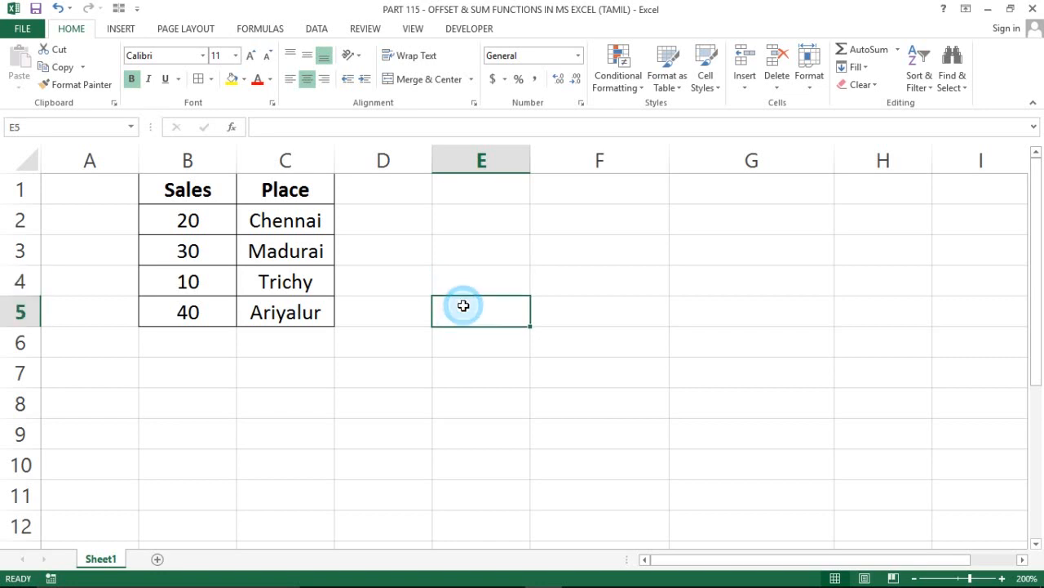
pyautogui.click(186, 219)
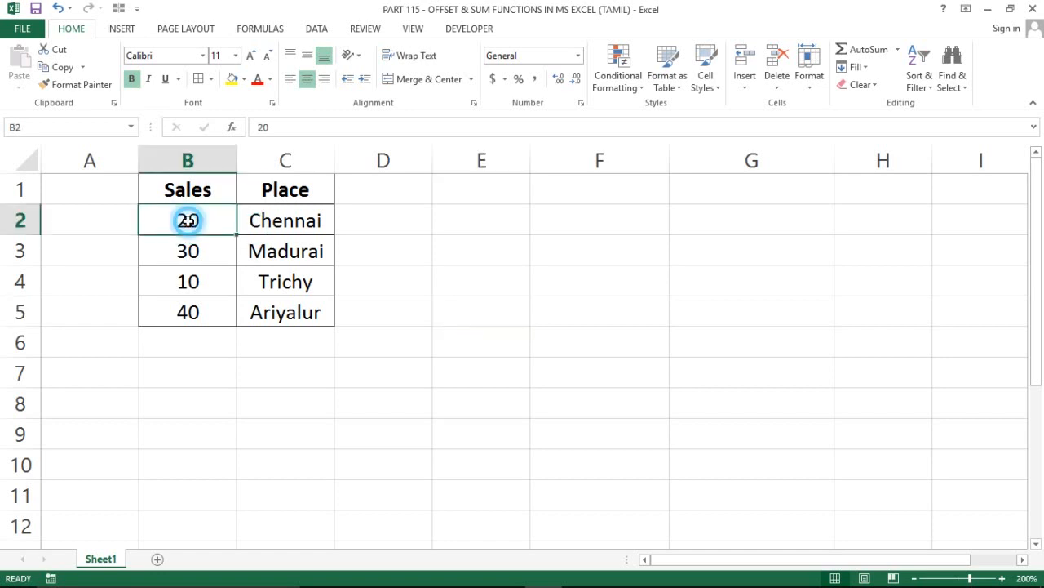
pyautogui.hotkey('ctrl', 'shift', 'Down')
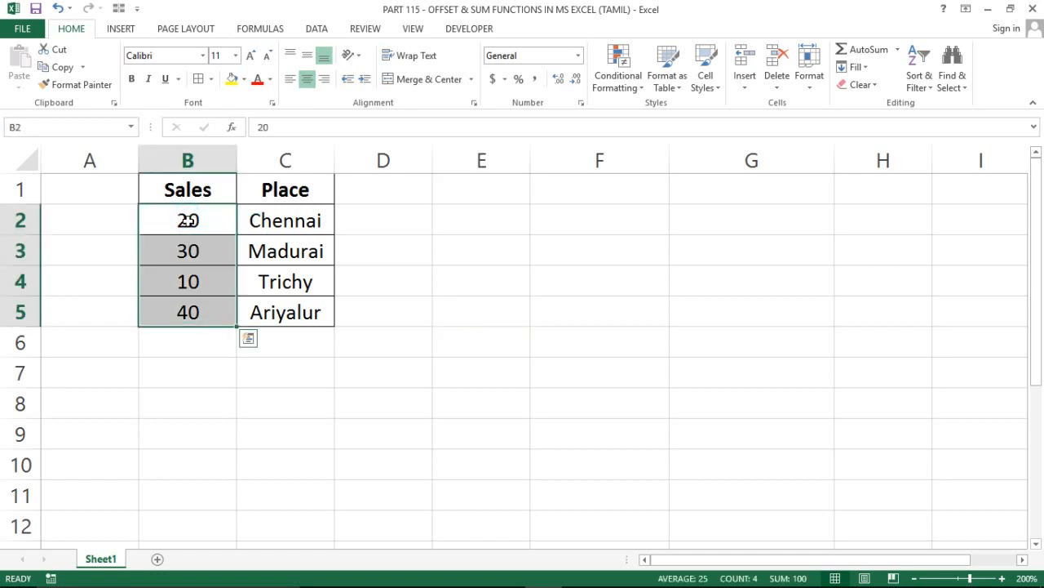
pyautogui.click(446, 357)
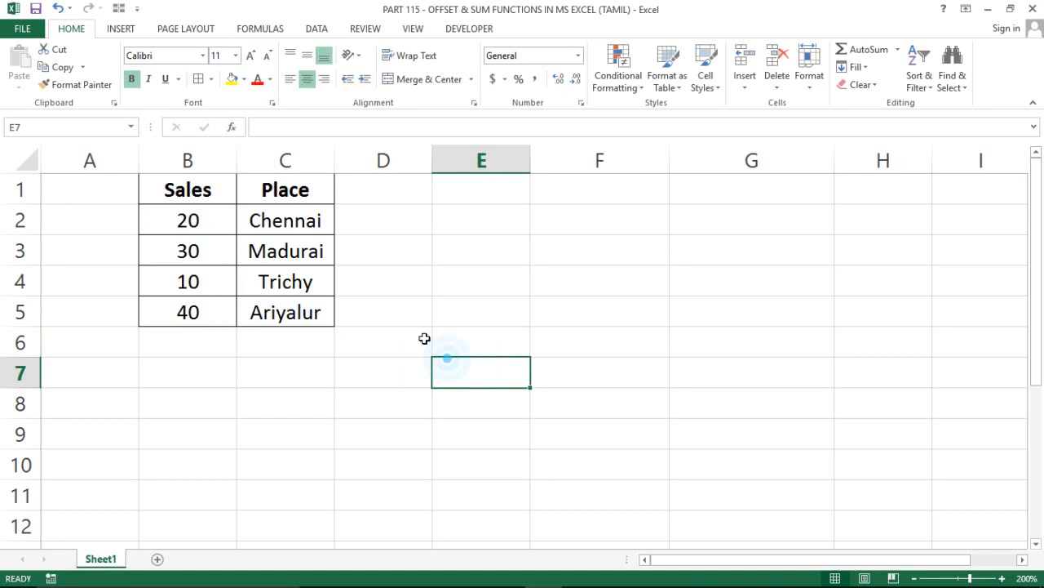
# Enter the number 1 in cell E5
pyautogui.click(460, 311)
pyautogui.write('1')
pyautogui.press('Return')
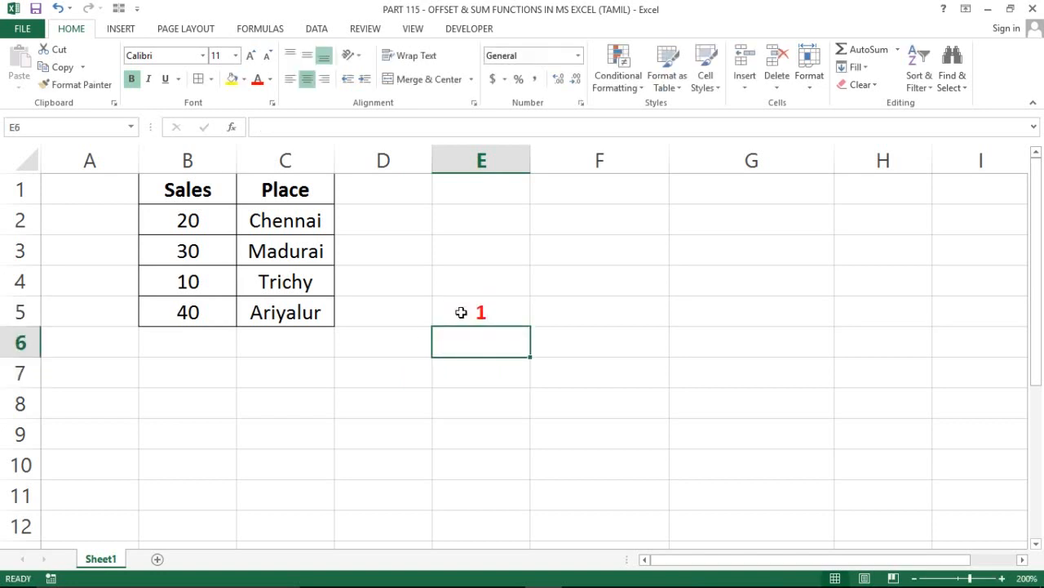
pyautogui.write('2')
pyautogui.press('Return')
pyautogui.press('Up')
pyautogui.press('Up')
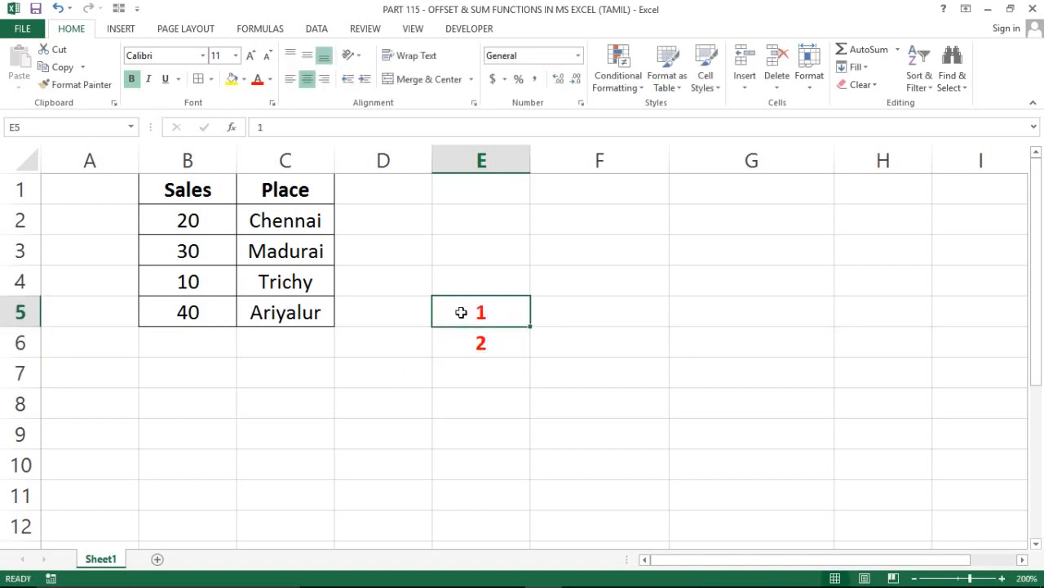
pyautogui.hotkey('shift', 'Down')
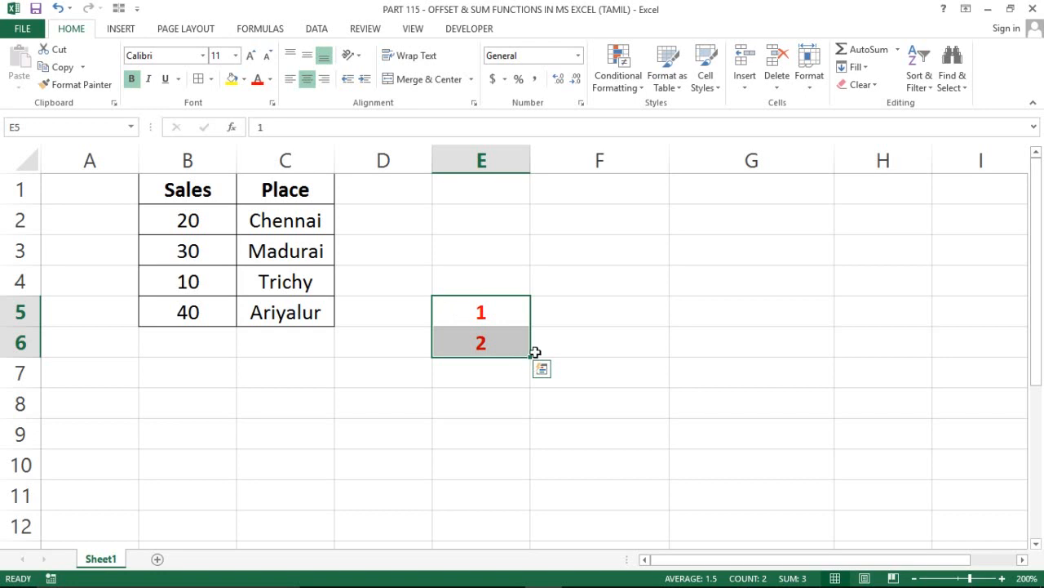
pyautogui.click(552, 326)
pyautogui.click(485, 342)
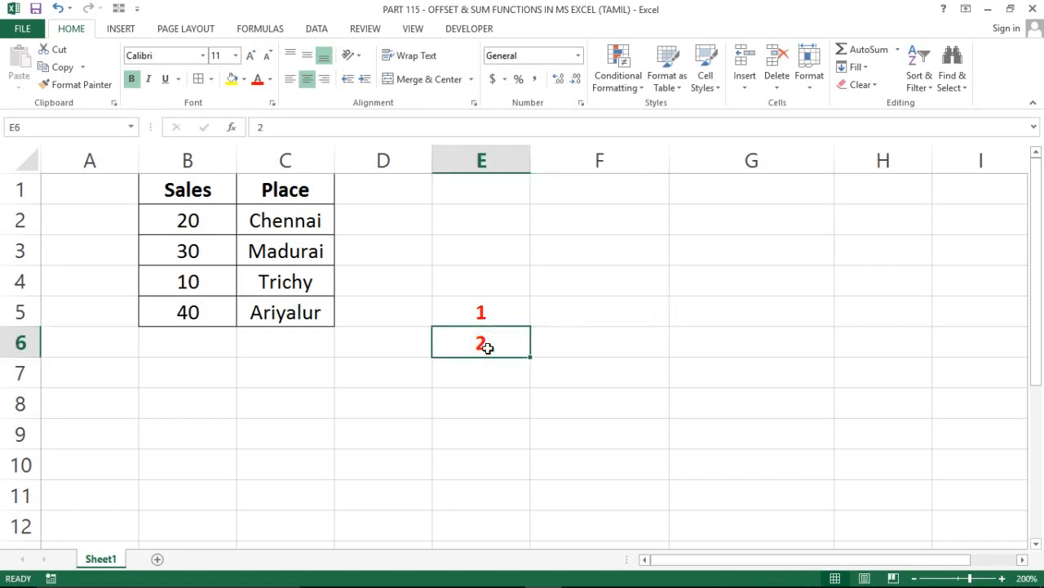
pyautogui.press('Delete')
# Enter the formula =OFFSET(B2,0,0) in cell F5 to return the first sales value
pyautogui.press('Right')
pyautogui.press('Up')
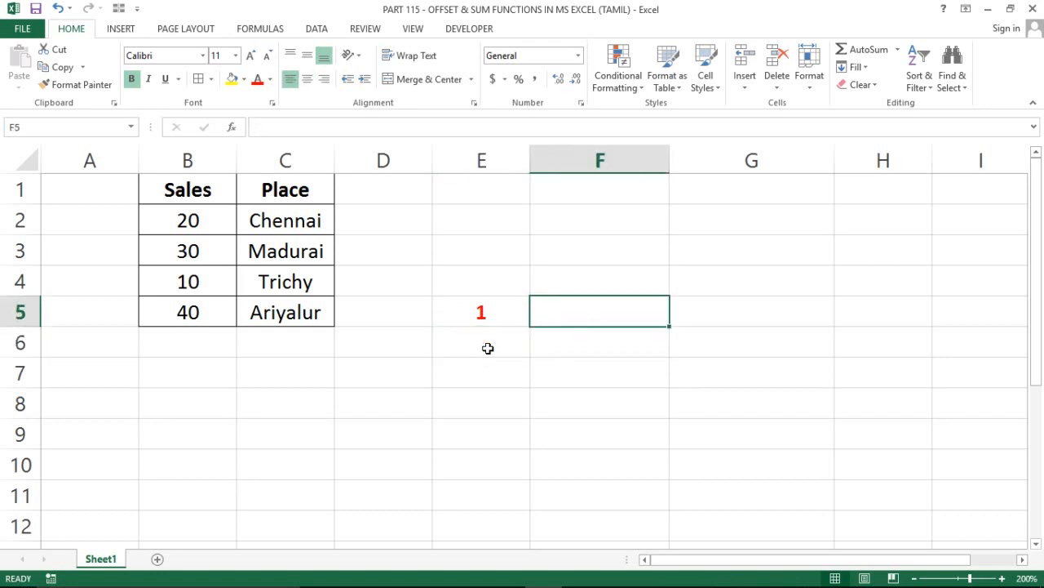
pyautogui.write('=of')
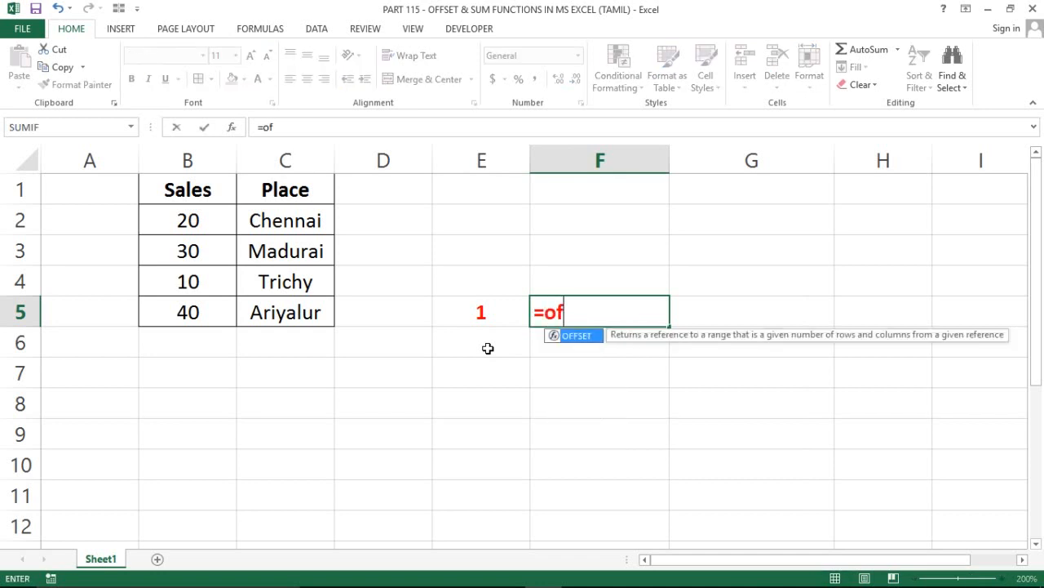
pyautogui.press('Tab')
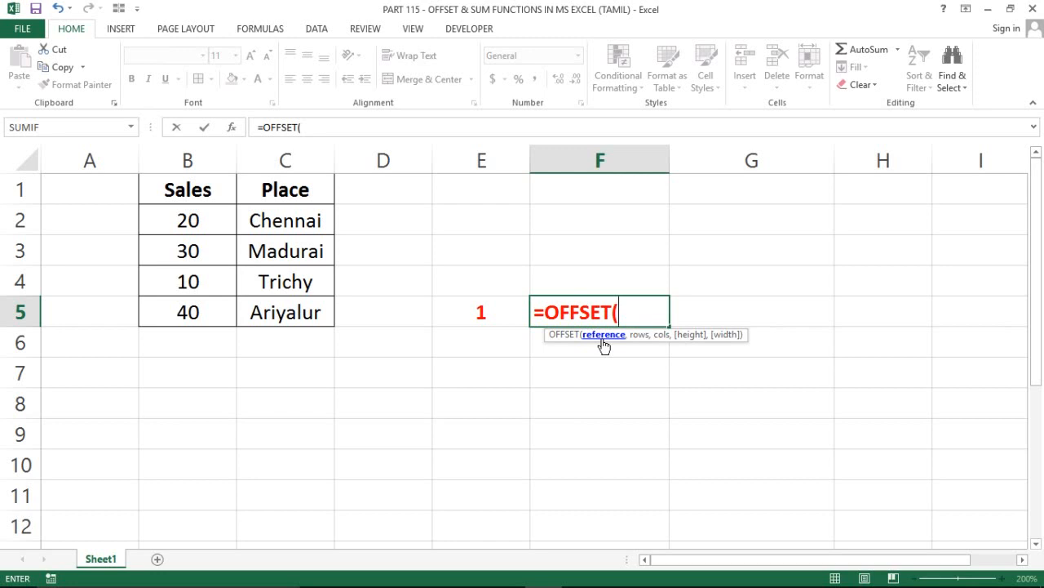
pyautogui.click(222, 241)
pyautogui.click(194, 218)
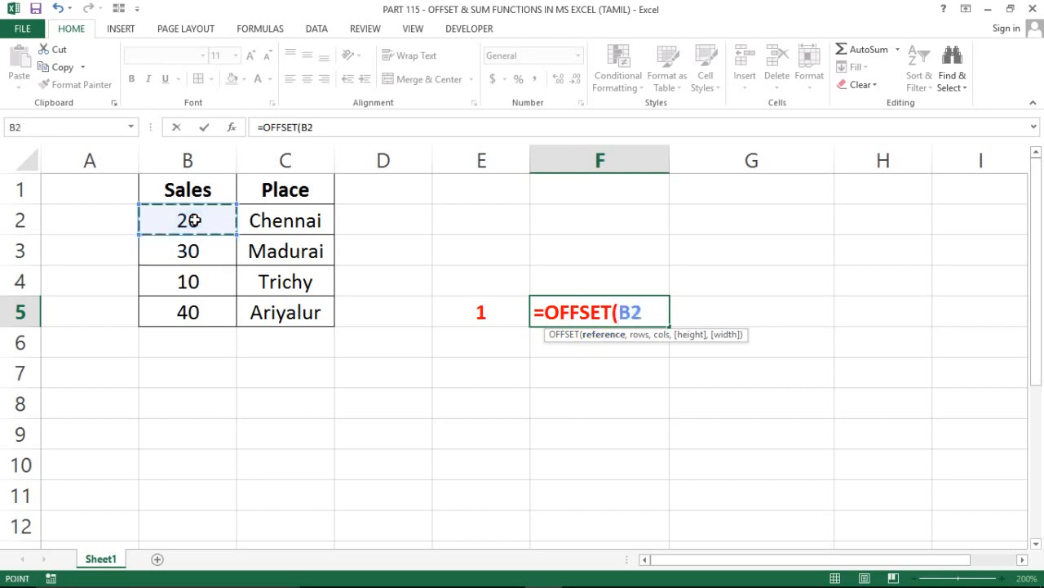
pyautogui.write(',')
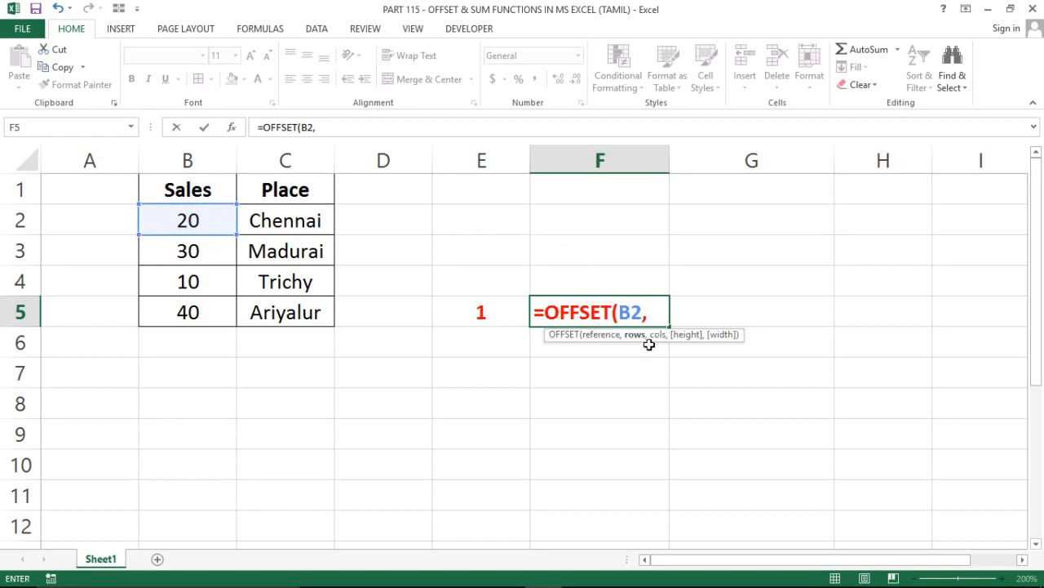
pyautogui.write('0,')
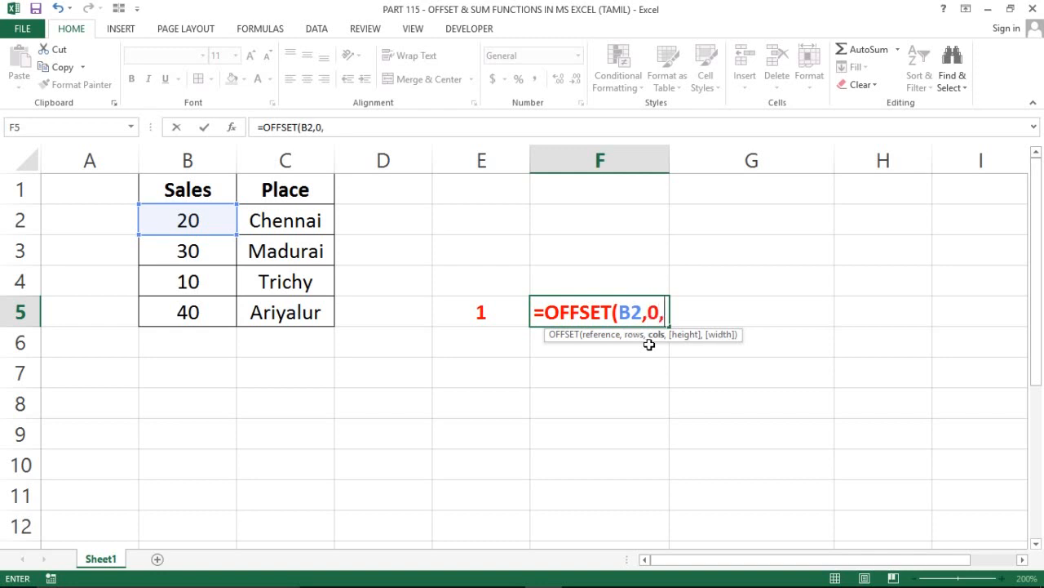
pyautogui.write('0')
pyautogui.write(')')
pyautogui.press('Return')
# Change the font colour of cells F5 and E5 to black
pyautogui.click(619, 319)
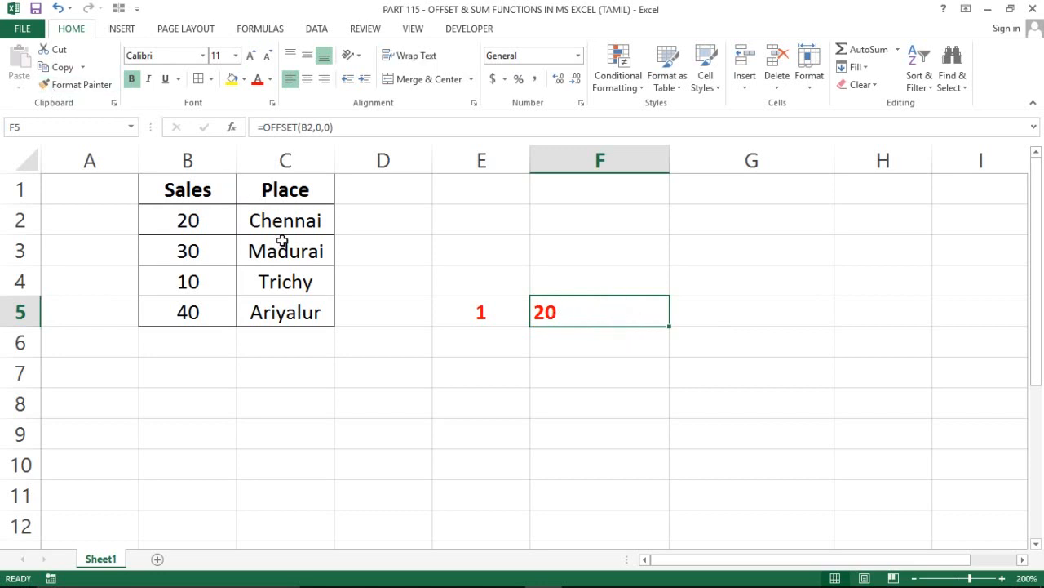
pyautogui.click(177, 217)
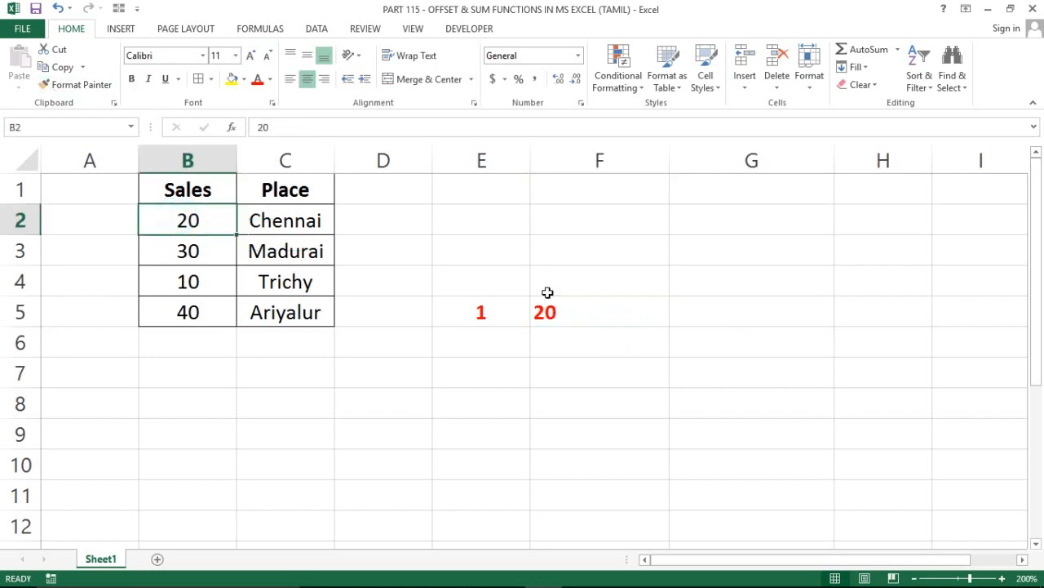
pyautogui.click(570, 306)
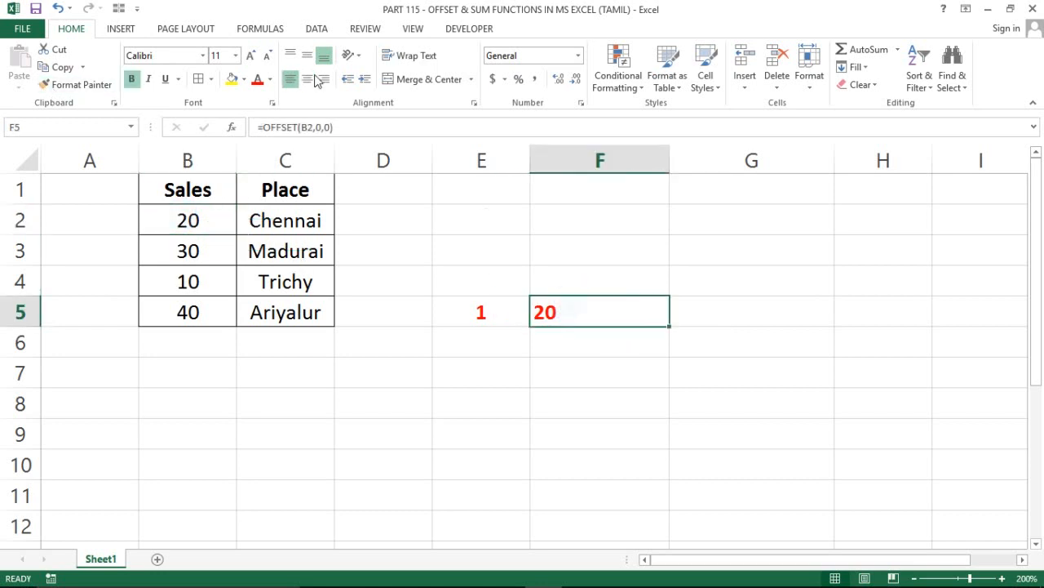
pyautogui.click(270, 79)
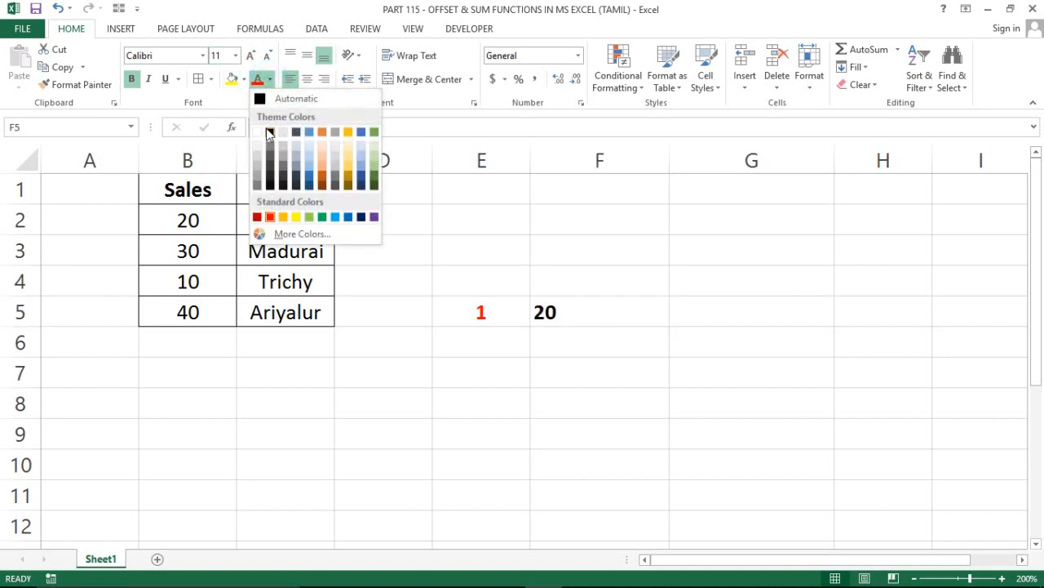
pyautogui.click(270, 133)
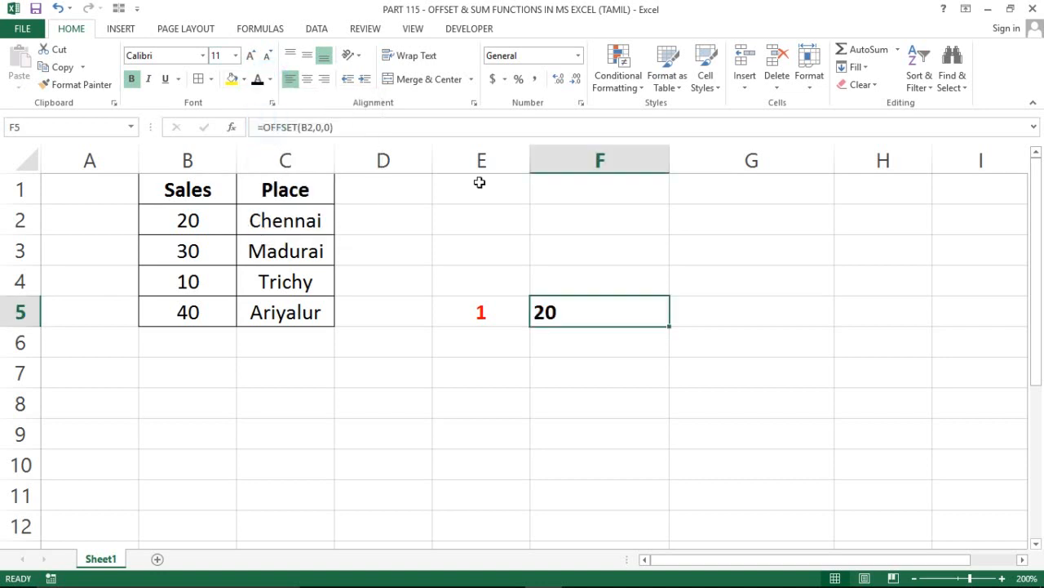
pyautogui.click(458, 311)
pyautogui.click(258, 84)
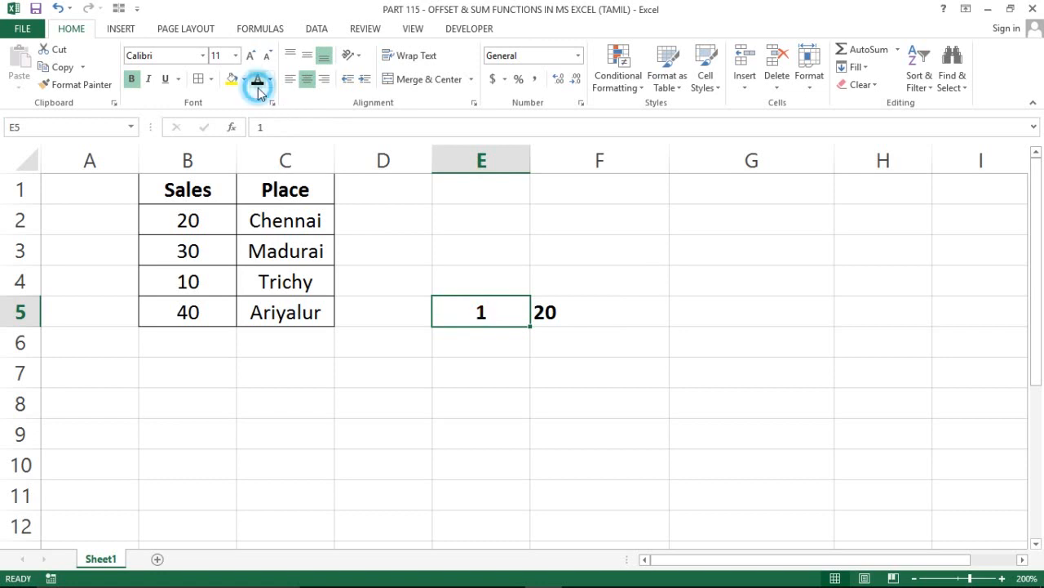
# Show the formula of F5 as text in cell G5 with the FORMULATEXT function
pyautogui.click(710, 320)
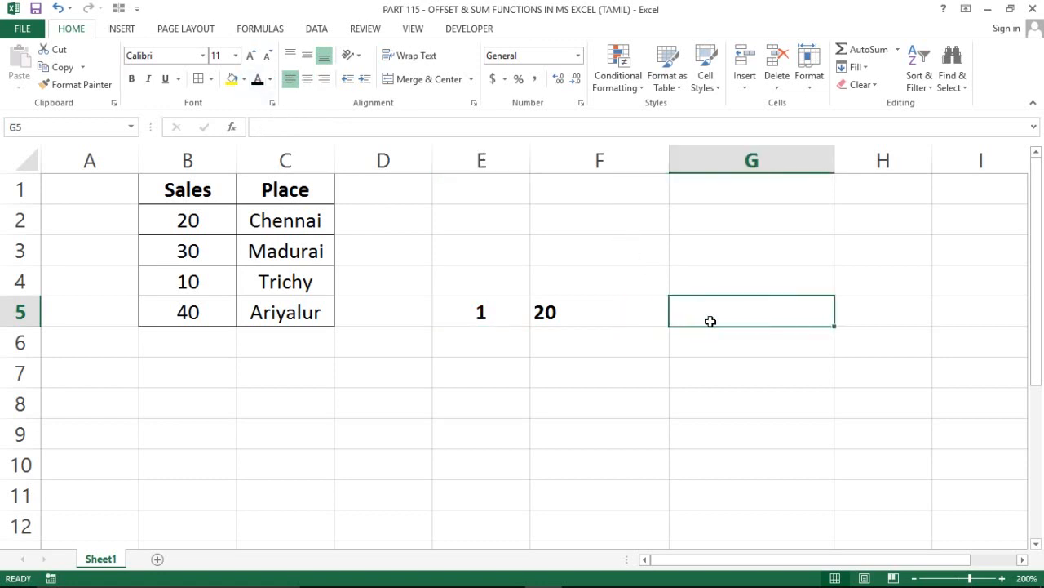
pyautogui.write('=fom')
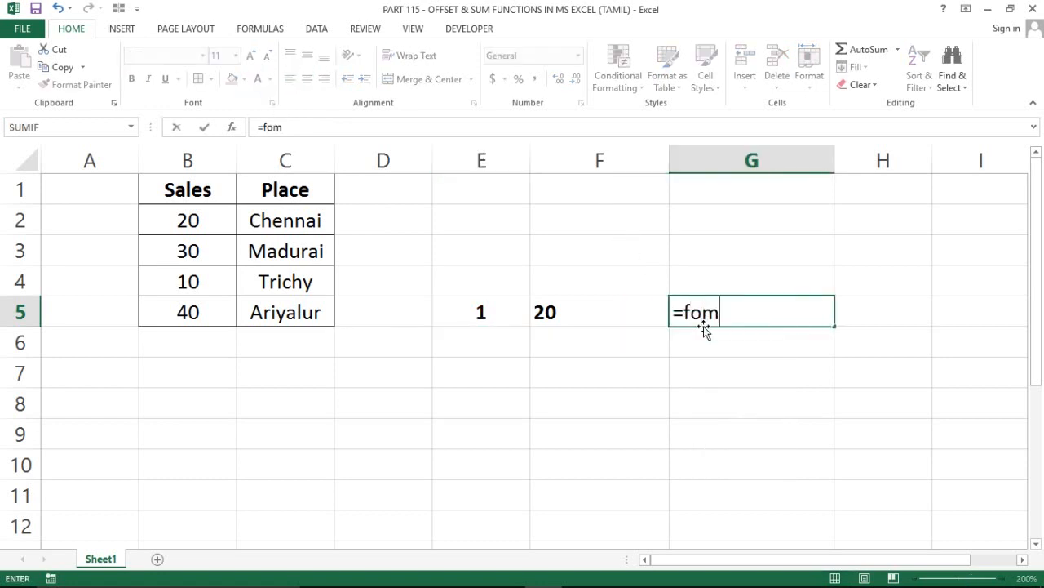
pyautogui.press('BackSpace')
pyautogui.press('Down')
pyautogui.press('Tab')
pyautogui.press('Left')
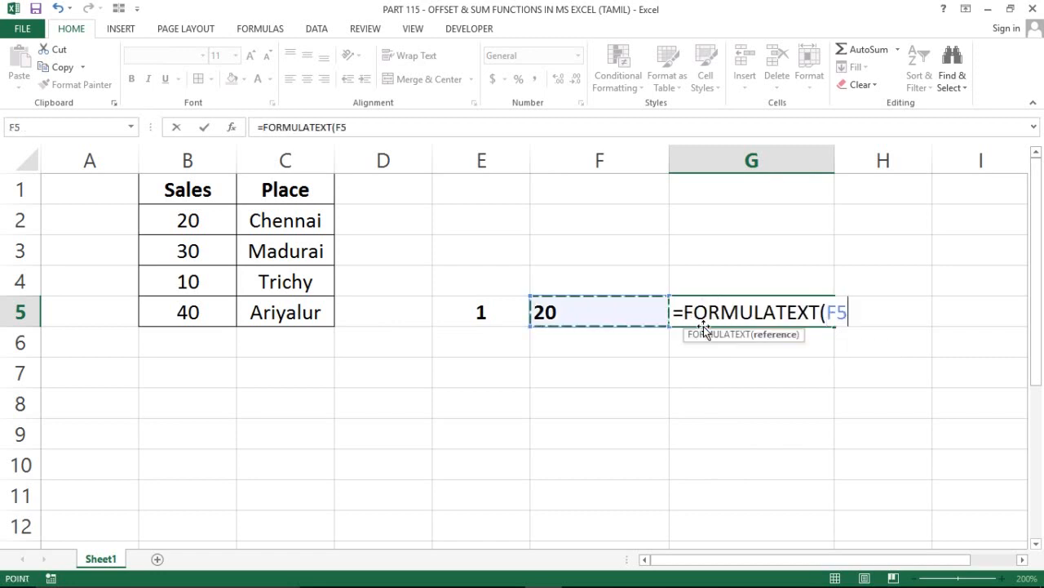
pyautogui.press('Return')
# Format the formula text in G5 as bold with a red font colour
pyautogui.click(704, 324)
pyautogui.hotkey('ctrl', 'b')
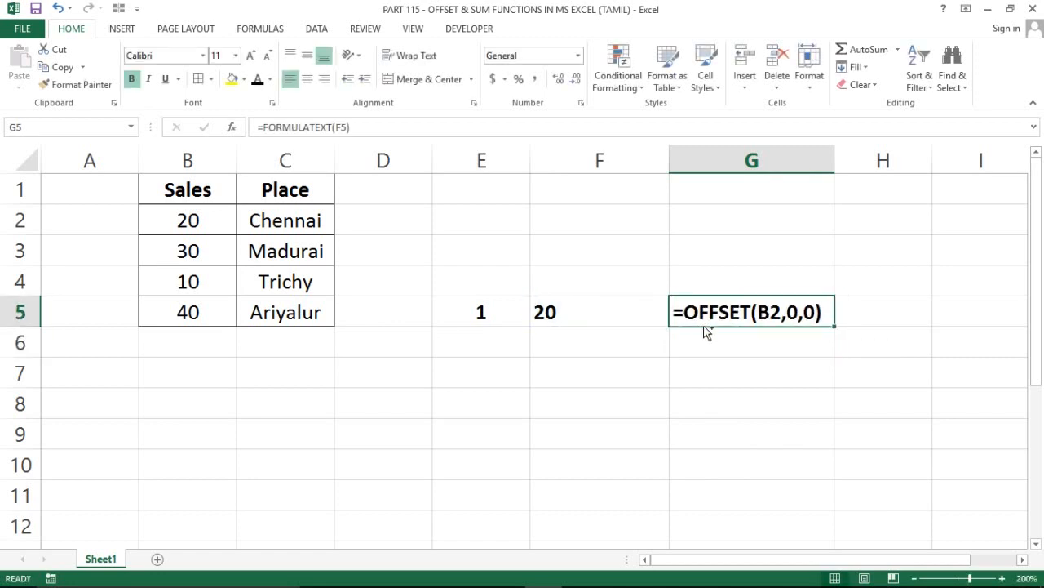
pyautogui.click(270, 79)
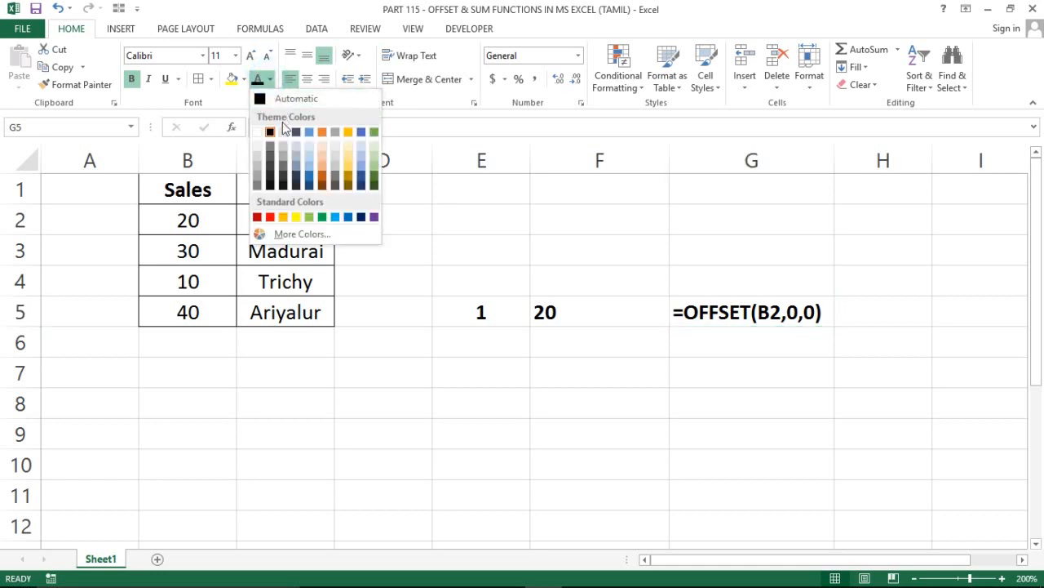
pyautogui.click(270, 217)
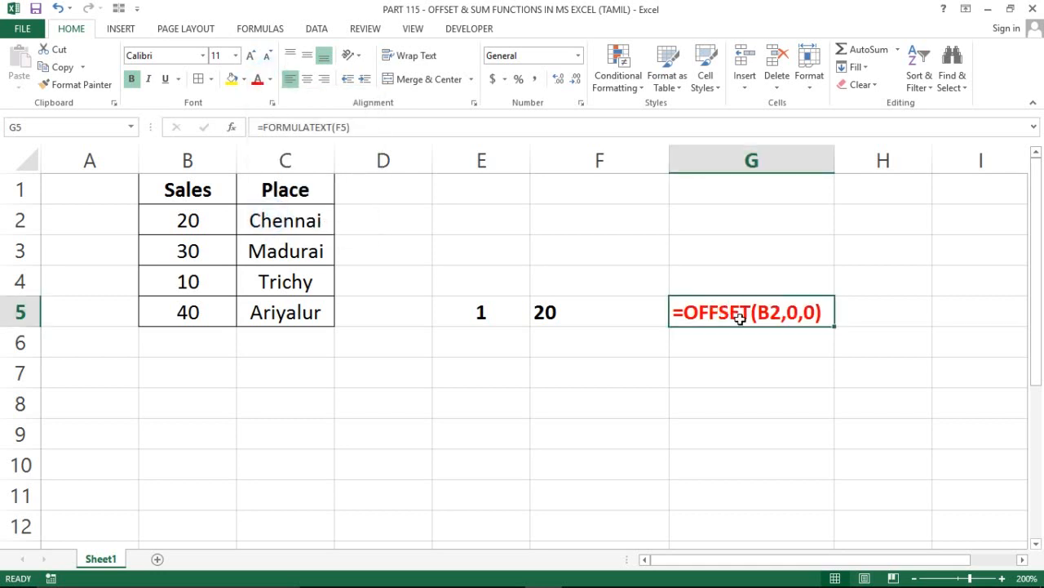
# Fill the FORMULATEXT formula from G5 down through G11
pyautogui.hotkey('shift', 'Down')
pyautogui.hotkey('shift', 'Down')
pyautogui.hotkey('shift', 'Down')
pyautogui.hotkey('shift', 'Down')
pyautogui.hotkey('shift', 'Down')
pyautogui.hotkey('shift', 'Down')
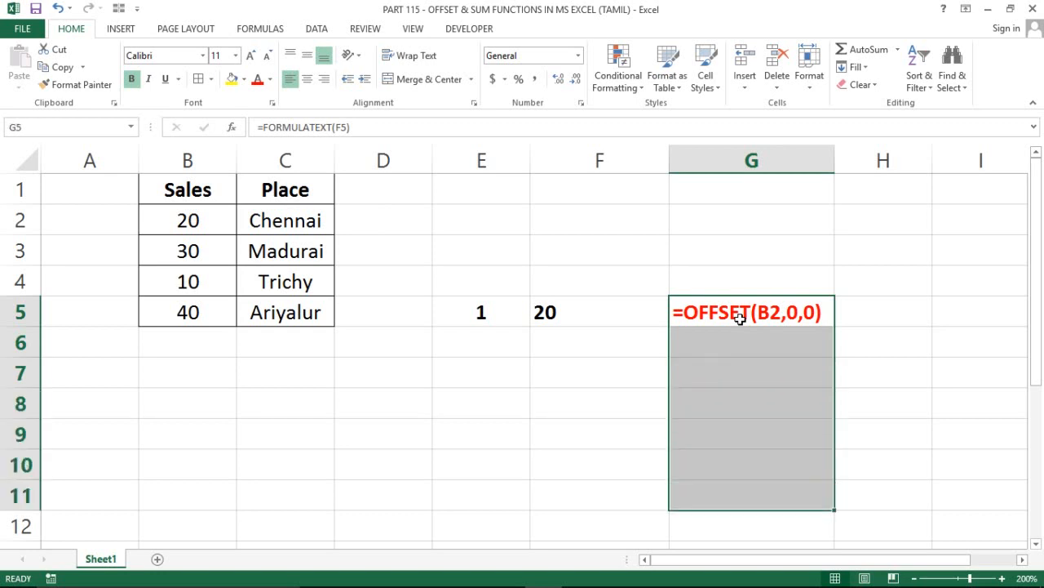
pyautogui.hotkey('ctrl', 'd')
pyautogui.press('Up')
pyautogui.press('Down')
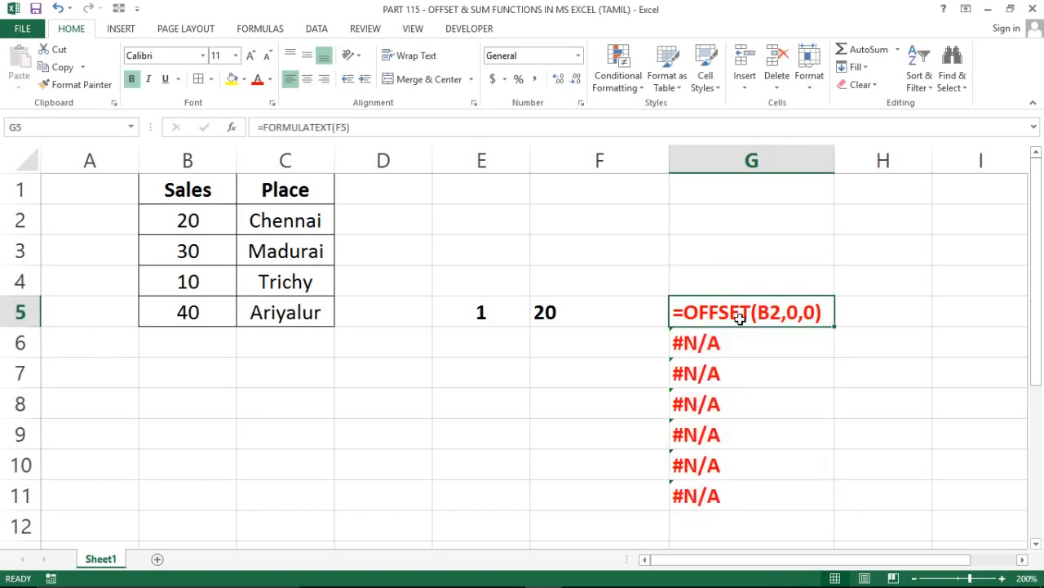
# Enter the number 2 in cell E6
pyautogui.press('Left')
pyautogui.press('Down')
pyautogui.press('Left')
pyautogui.press('Right')
pyautogui.press('Right')
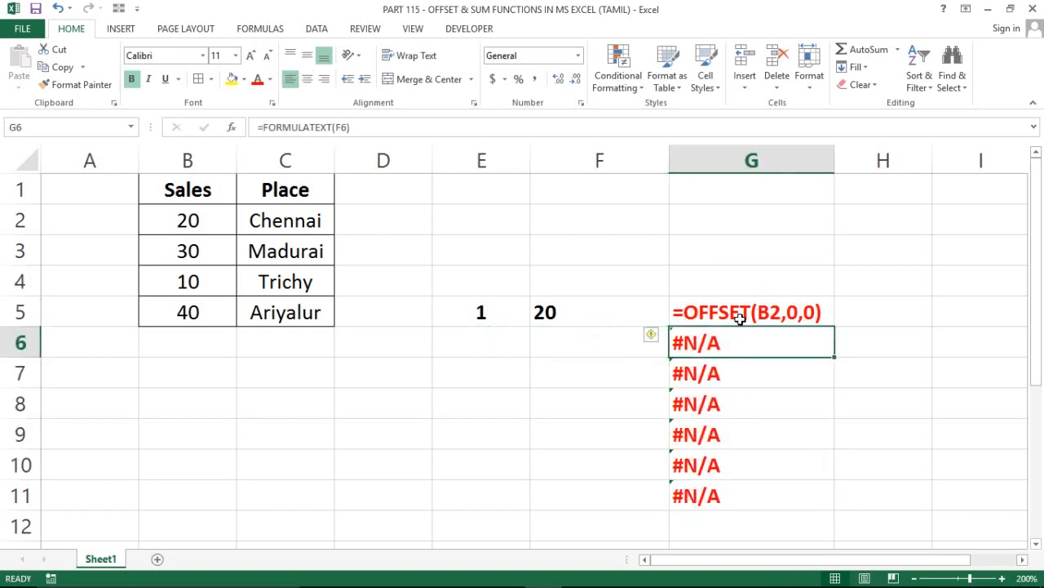
pyautogui.press('Left')
pyautogui.press('Left')
pyautogui.press('Left')
pyautogui.press('Right')
pyautogui.write('2')
pyautogui.press('Return')
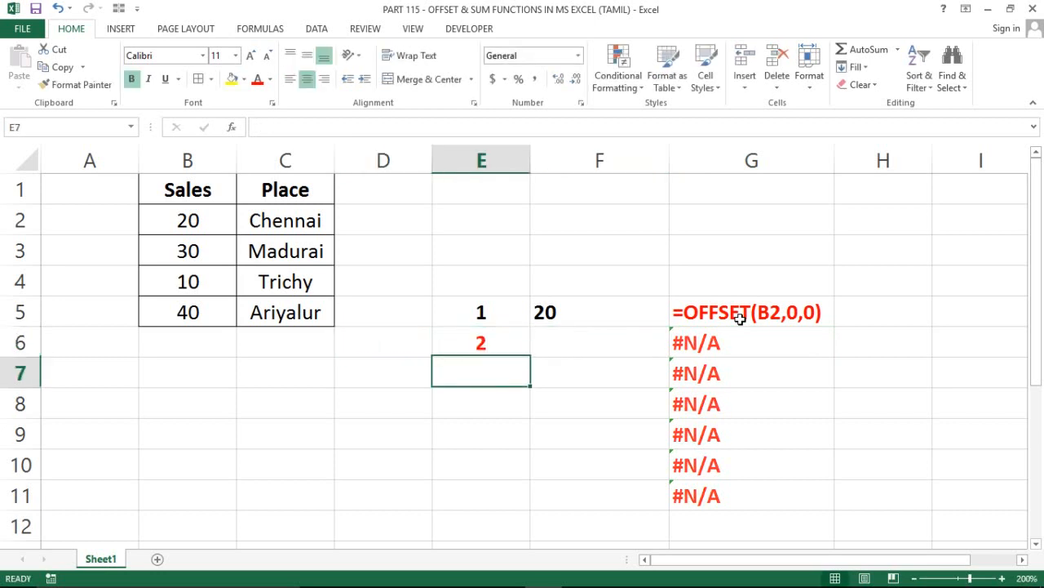
# Fill the number and formatting of E5 down through cell E11
pyautogui.press('Up')
pyautogui.press('Up')
pyautogui.hotkey('shift', 'Down')
pyautogui.hotkey('shift', 'Down')
pyautogui.hotkey('shift', 'Down')
pyautogui.hotkey('shift', 'Down')
pyautogui.hotkey('shift', 'Down')
pyautogui.hotkey('shift', 'Down')
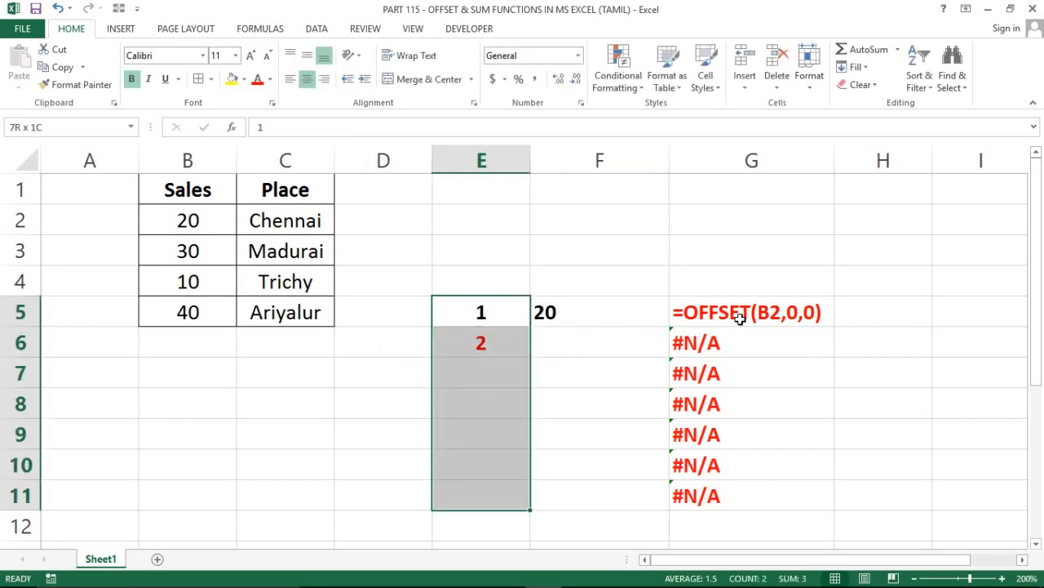
pyautogui.hotkey('shift', 'Down')
pyautogui.hotkey('shift', 'Up')
pyautogui.hotkey('ctrl', 'd')
# Clear the filled numbers from E6 through E11 and enter the number 2 in E6
pyautogui.press('Down')
pyautogui.hotkey('ctrl', 'shift', 'Down')
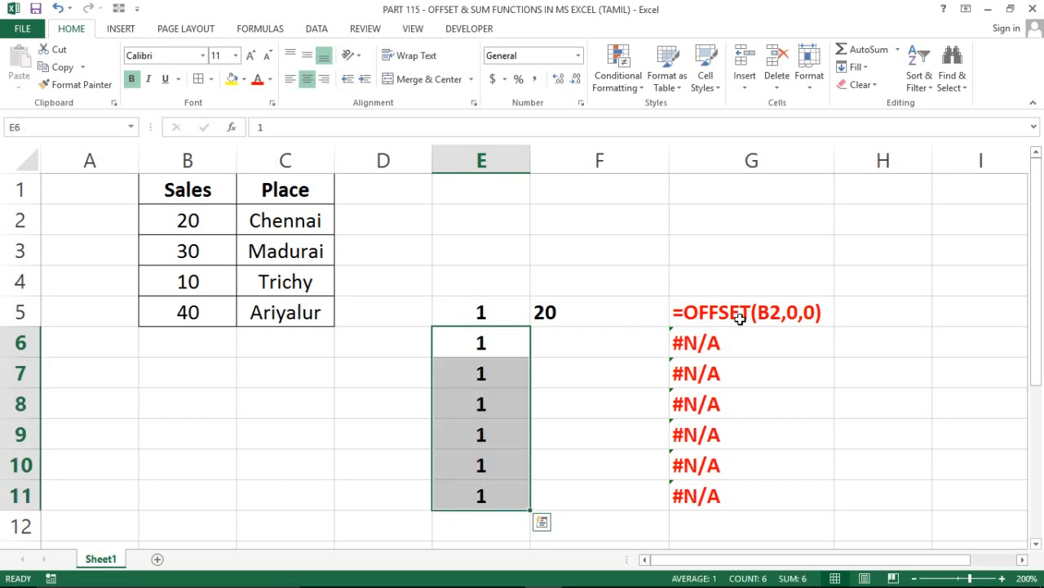
pyautogui.press('Delete')
pyautogui.press('Down')
pyautogui.press('Up')
pyautogui.write('2')
pyautogui.press('Return')
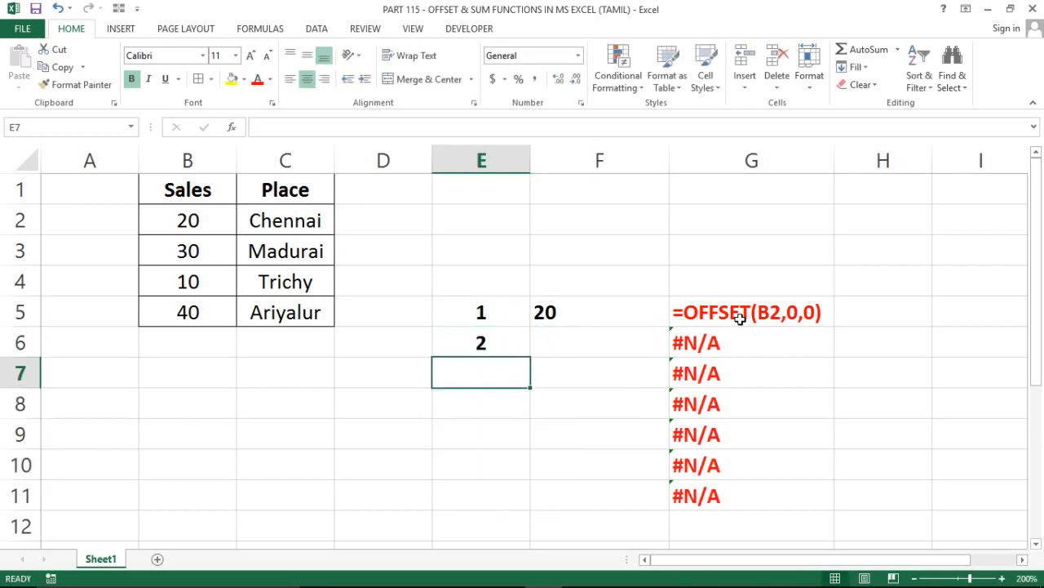
# Examine the OFFSET formula in F5 and the sales cell it references
pyautogui.press('Up')
pyautogui.press('Up')
pyautogui.press('Right')
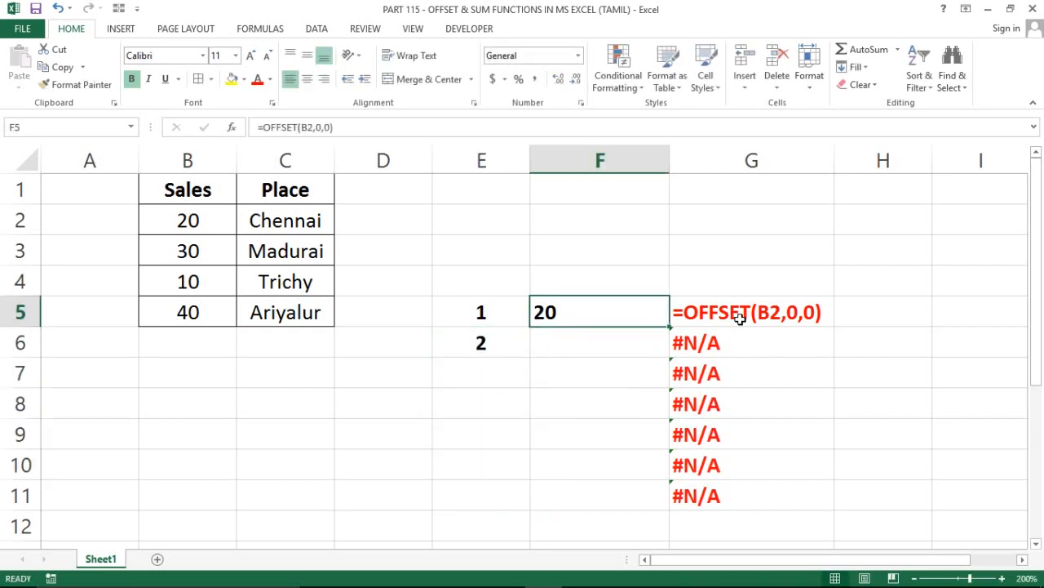
pyautogui.press('F2')
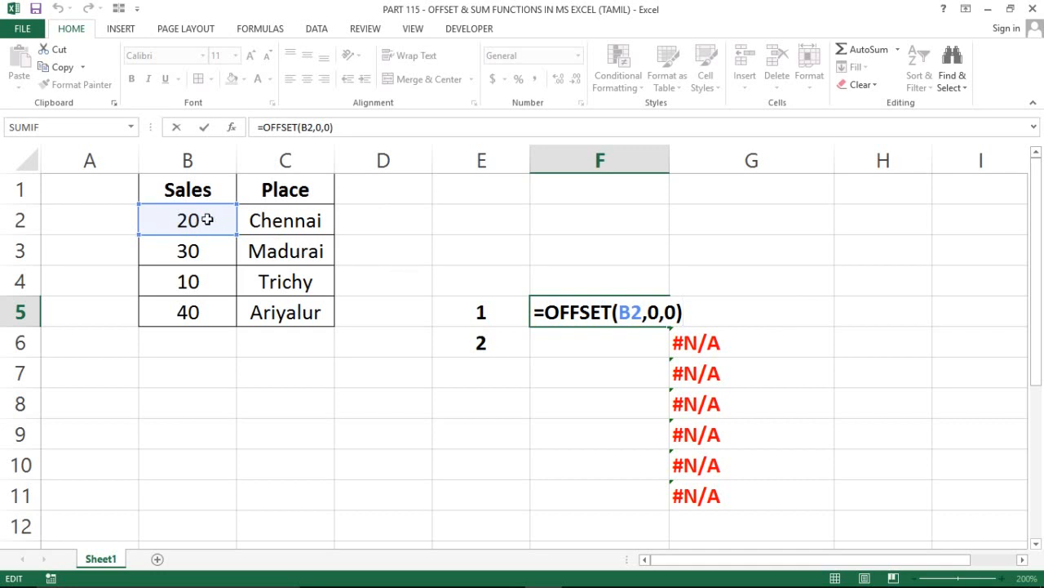
pyautogui.hotkey('ctrl', 'Return')
pyautogui.click(549, 338)
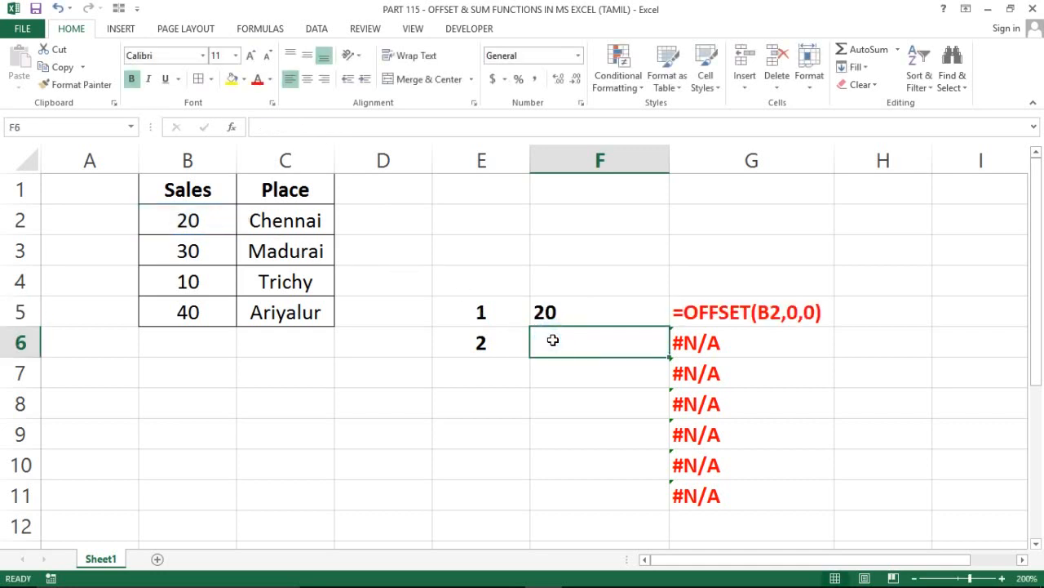
pyautogui.doubleClick(553, 341)
pyautogui.write('=of')
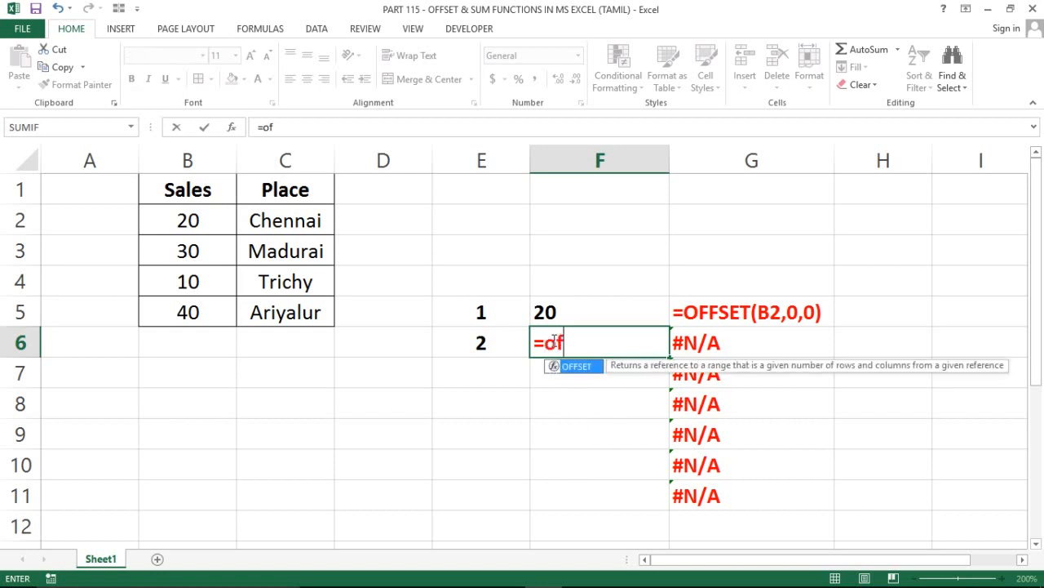
pyautogui.press('Tab')
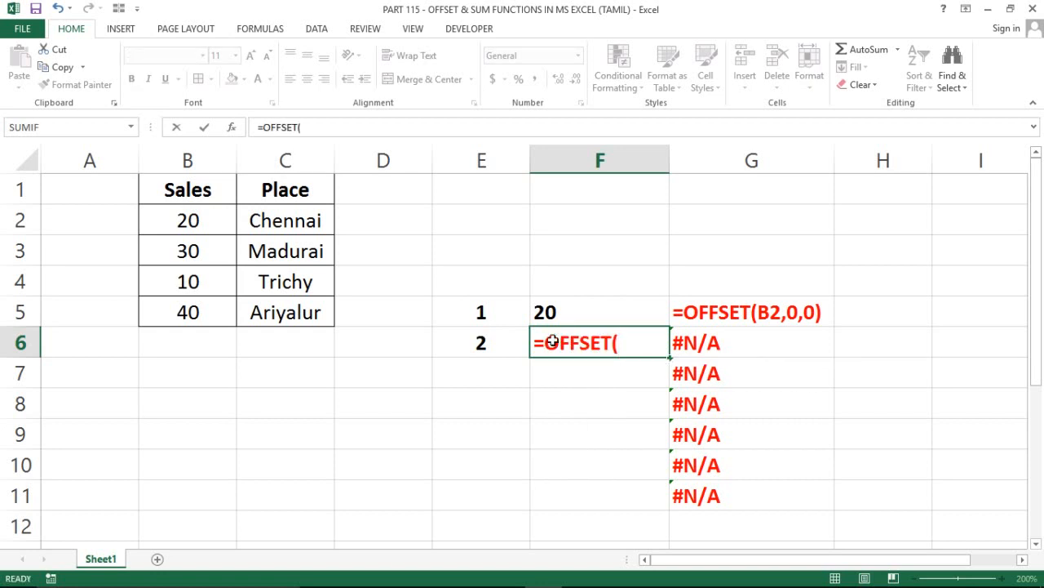
pyautogui.press('Escape')
# Fill F5 down through F11 to carry over its formatting, and remove the filled formulas from F6 through F11
pyautogui.press('Up')
pyautogui.hotkey('shift', 'Down')
pyautogui.hotkey('shift', 'Down')
pyautogui.hotkey('shift', 'Down')
pyautogui.hotkey('shift', 'Down')
pyautogui.hotkey('shift', 'Down')
pyautogui.hotkey('shift', 'Down')
pyautogui.hotkey('shift', 'Down')
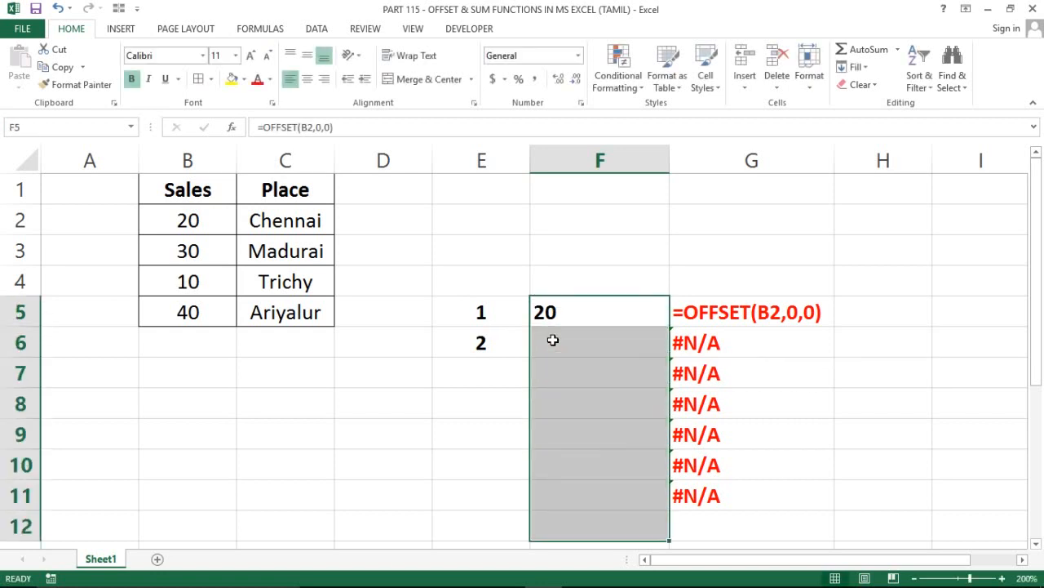
pyautogui.hotkey('shift', 'Up')
pyautogui.hotkey('ctrl', 'd')
pyautogui.press('Down')
pyautogui.hotkey('ctrl', 'shift', 'Down')
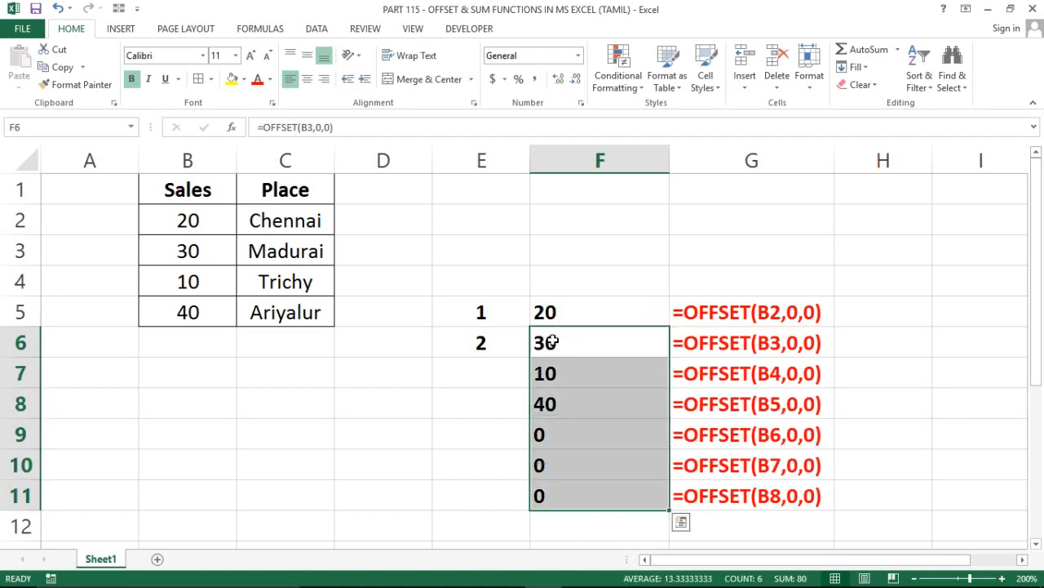
pyautogui.hotkey('ctrl', 'z')
# Enter the formula =OFFSET(B2,1,0) in cell F6 to move one row down from the first sales value
pyautogui.click(553, 343)
pyautogui.write('=of')
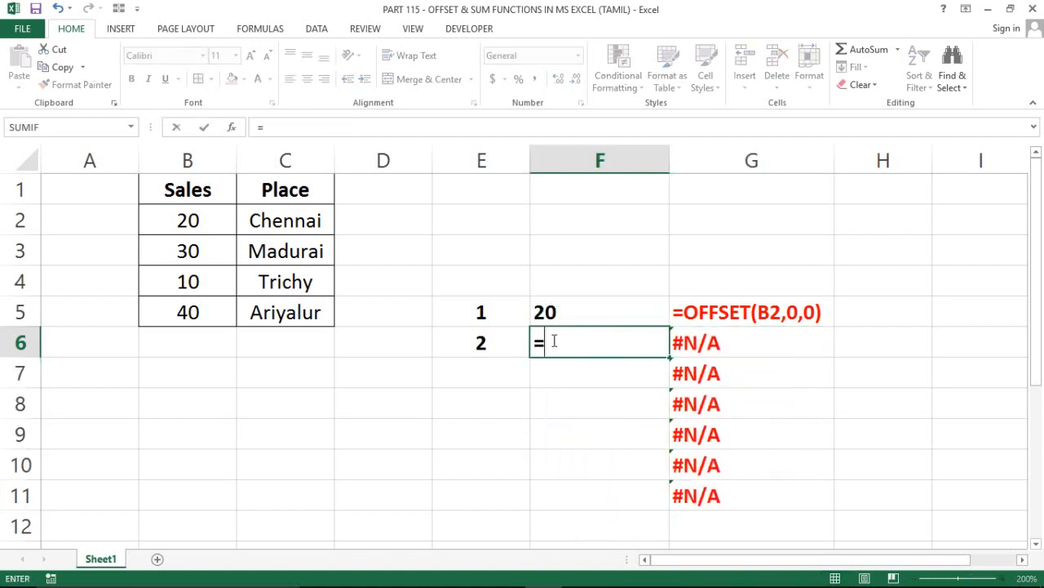
pyautogui.press('Tab')
pyautogui.press('Left')
pyautogui.press('Left')
pyautogui.press('Left')
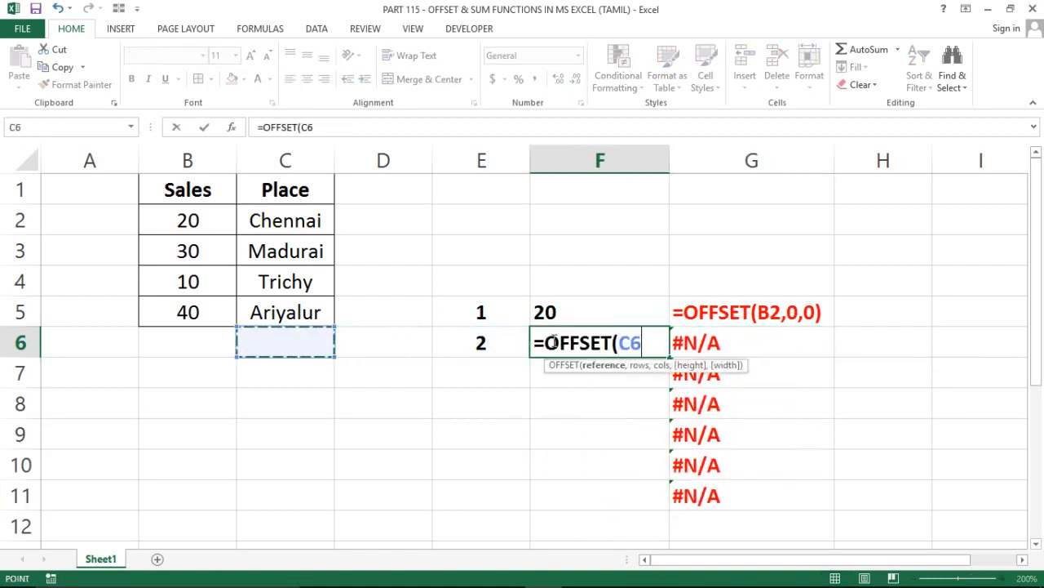
pyautogui.press('Up')
pyautogui.press('Left')
pyautogui.press('Left')
pyautogui.press('Up')
pyautogui.press('Up')
pyautogui.press('Up')
pyautogui.press('Right')
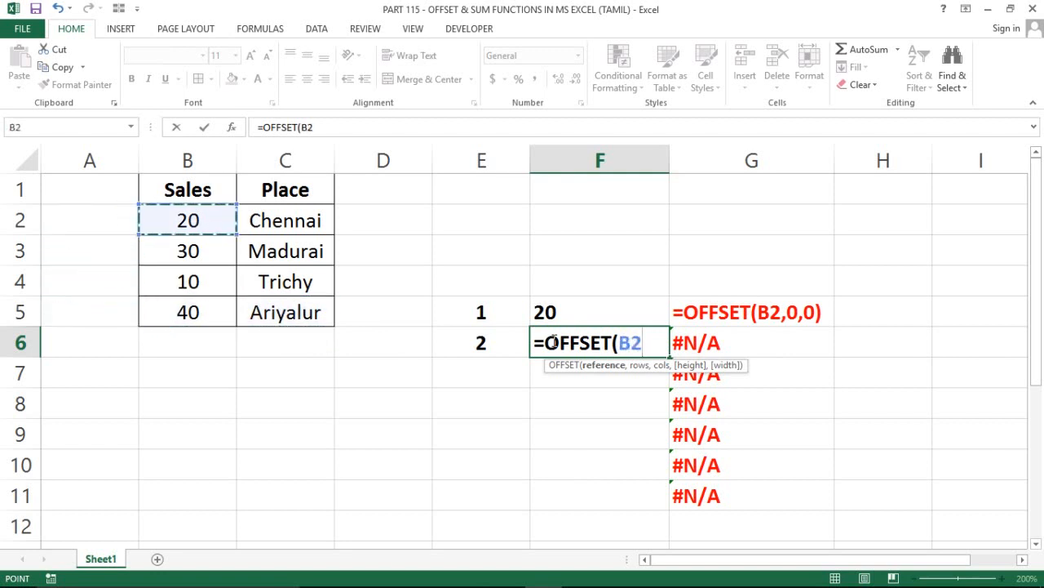
pyautogui.write(',')
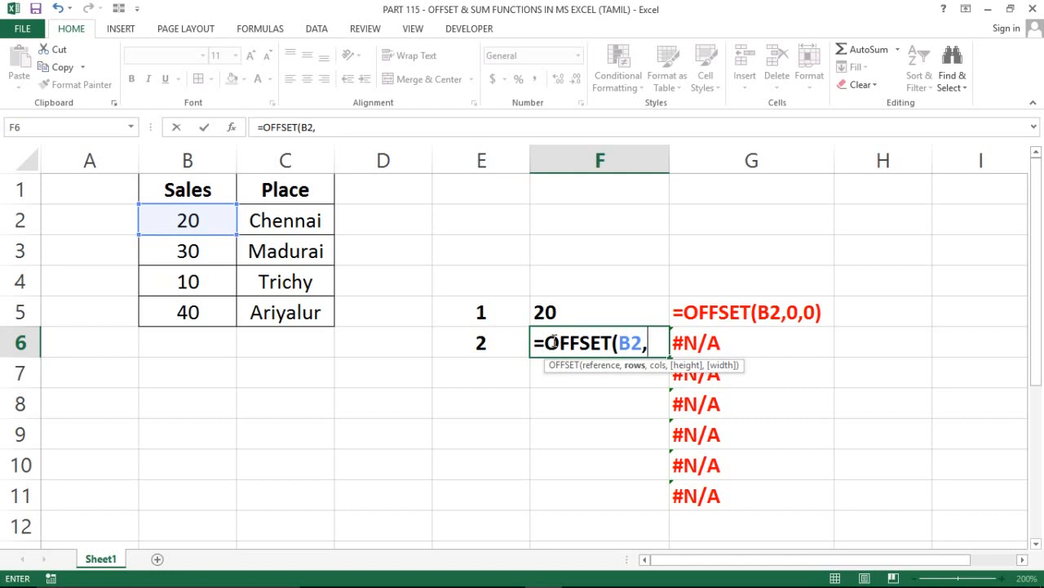
pyautogui.write('1,')
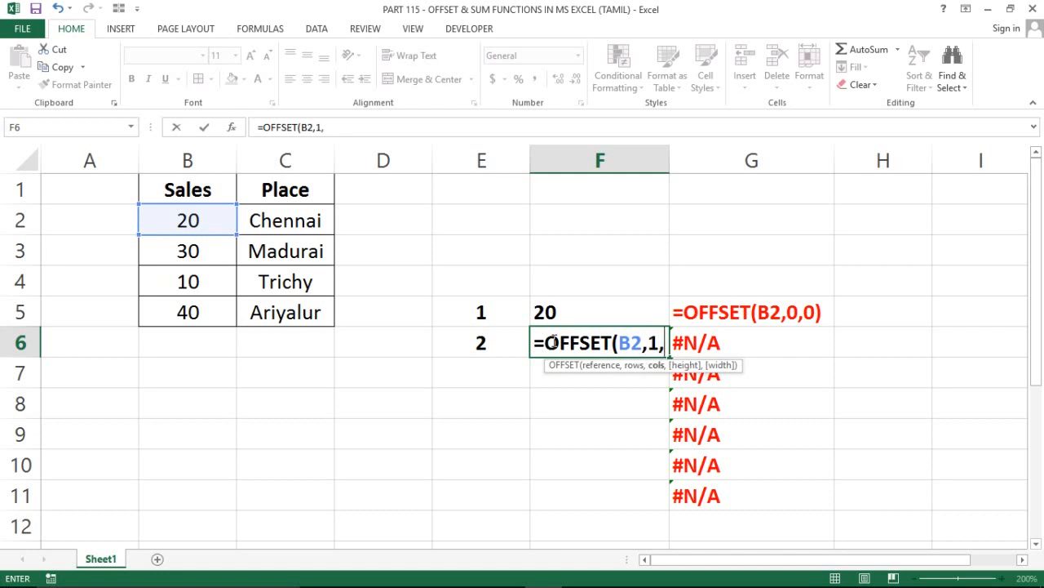
pyautogui.write('0')
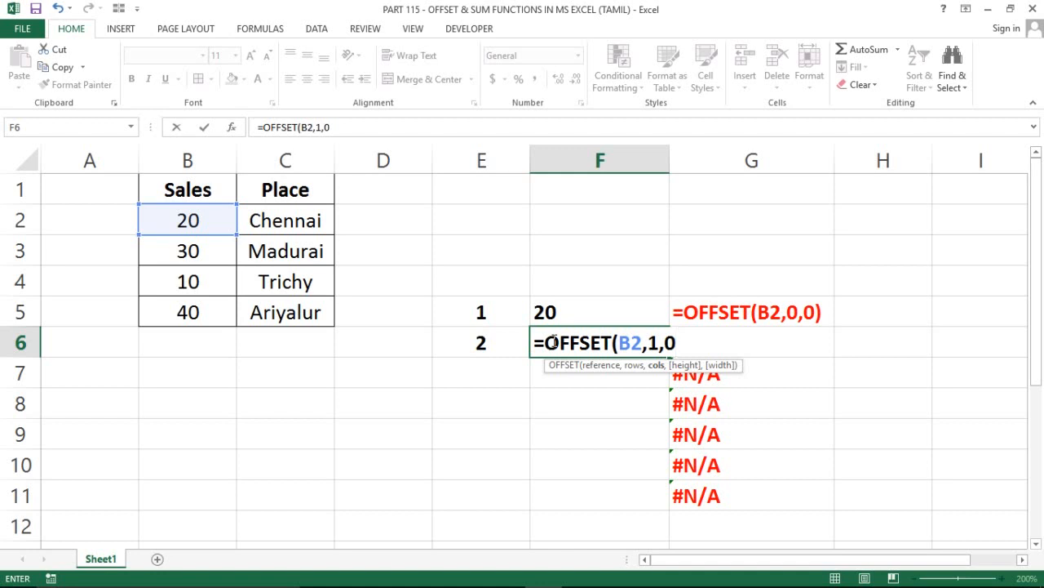
pyautogui.write(')')
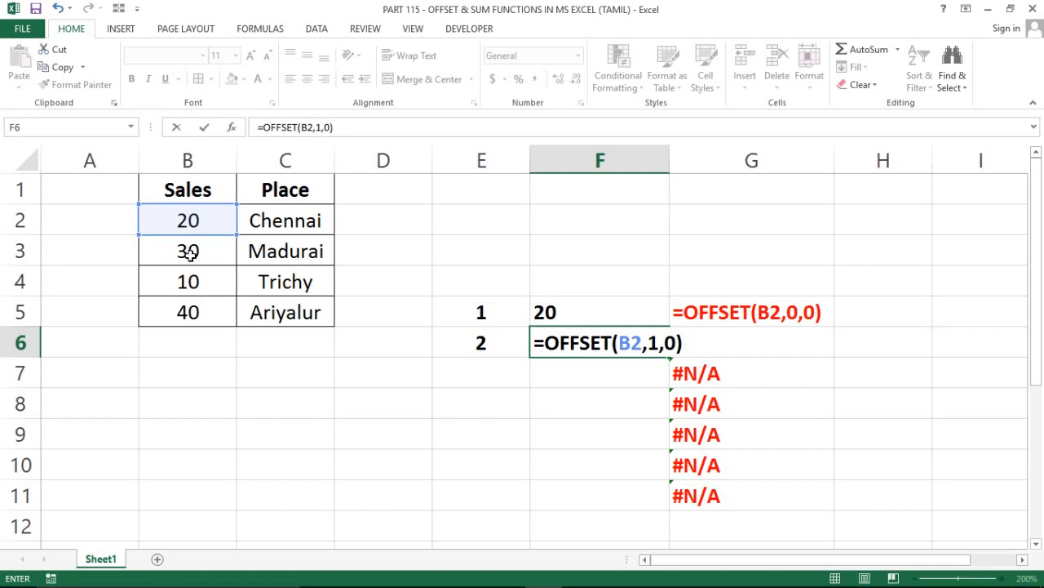
pyautogui.press('Return')
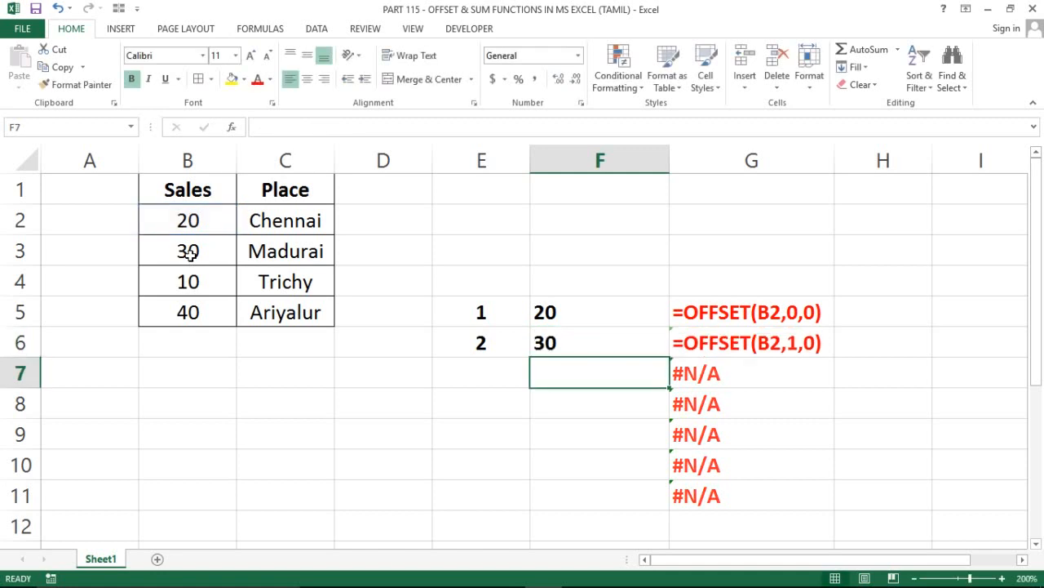
# Number the third example by entering 3 in cell E7
pyautogui.click(592, 335)
pyautogui.click(480, 373)
pyautogui.write('3')
pyautogui.press('Return')
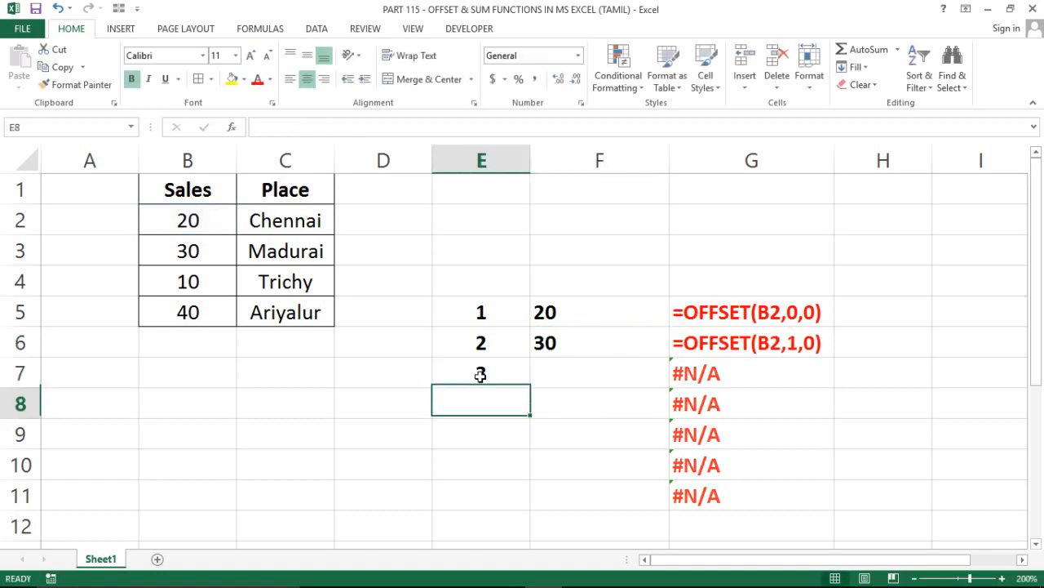
# Enter the formula =OFFSET(B2,0,1) in cell F7 to move one column across from the first sales value
pyautogui.press('Up')
pyautogui.press('Right')
pyautogui.write('=fo')
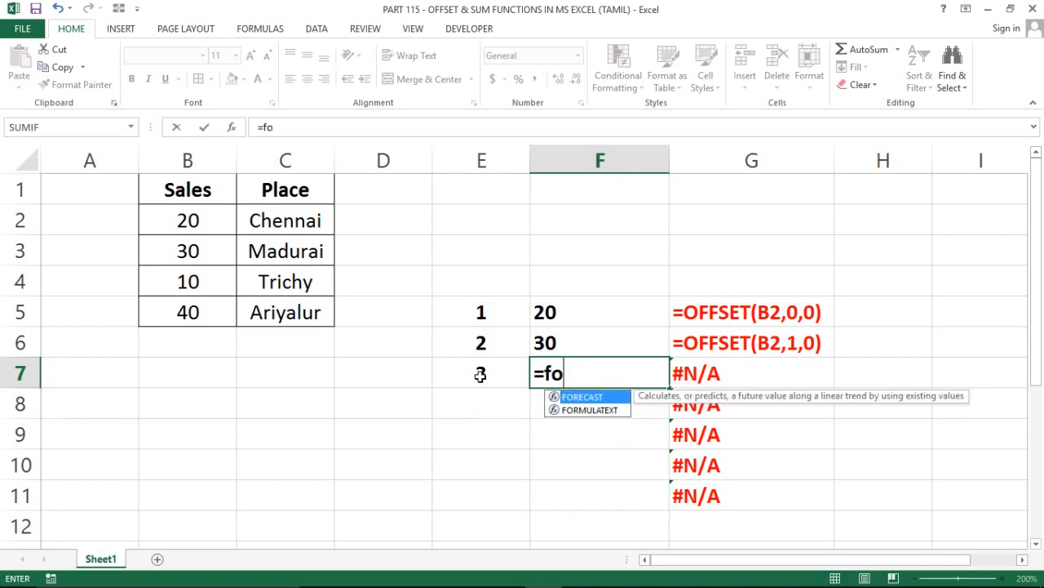
pyautogui.press('BackSpace')
pyautogui.press('BackSpace')
pyautogui.write('of')
pyautogui.press('Tab')
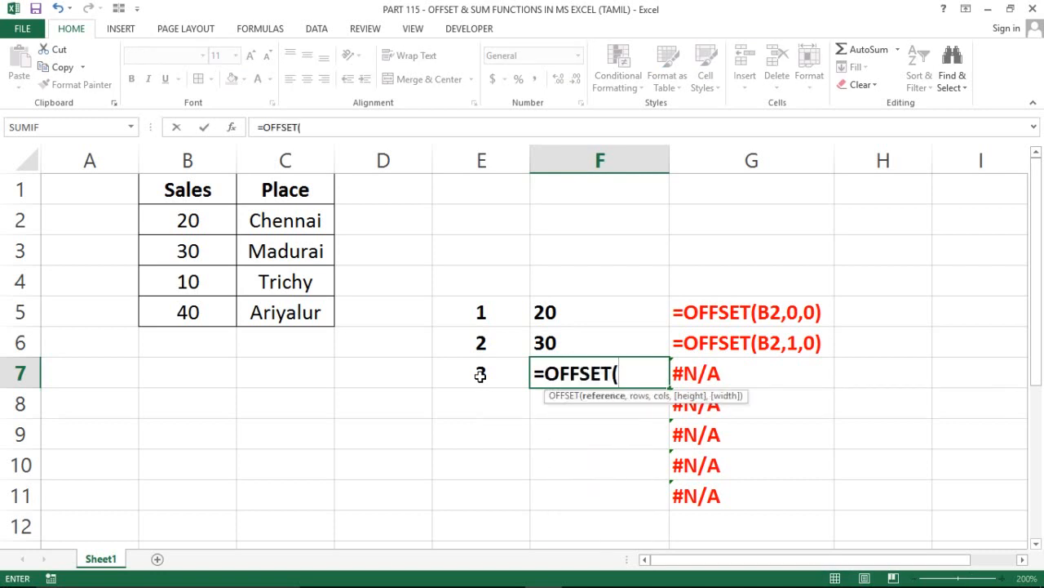
pyautogui.press('Left')
pyautogui.press('Left')
pyautogui.press('Left')
pyautogui.press('Left')
pyautogui.press('Up')
pyautogui.press('Up')
pyautogui.press('Up')
pyautogui.press('Up')
pyautogui.press('Up')
pyautogui.press('Up')
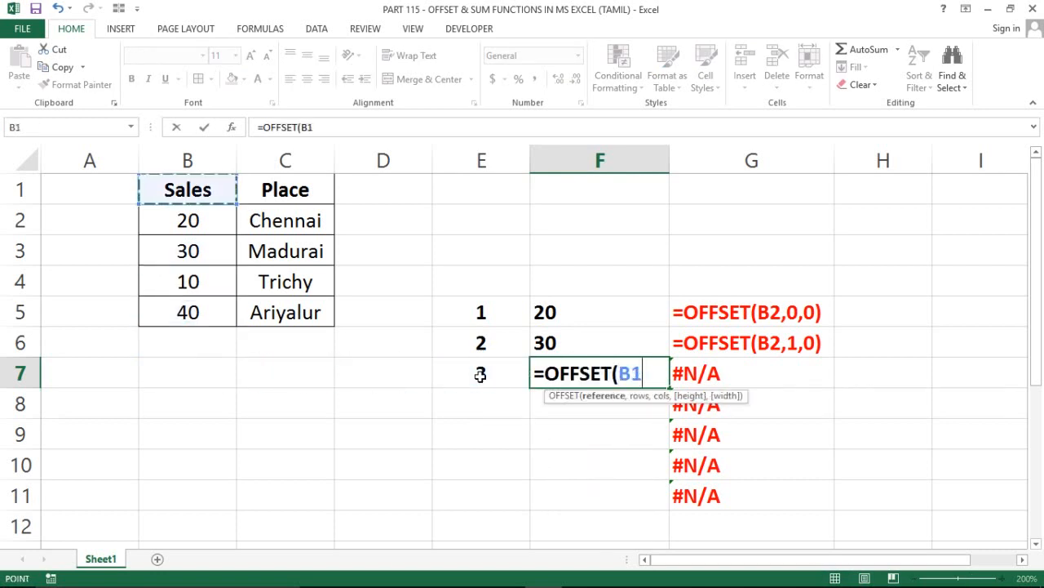
pyautogui.press('Down')
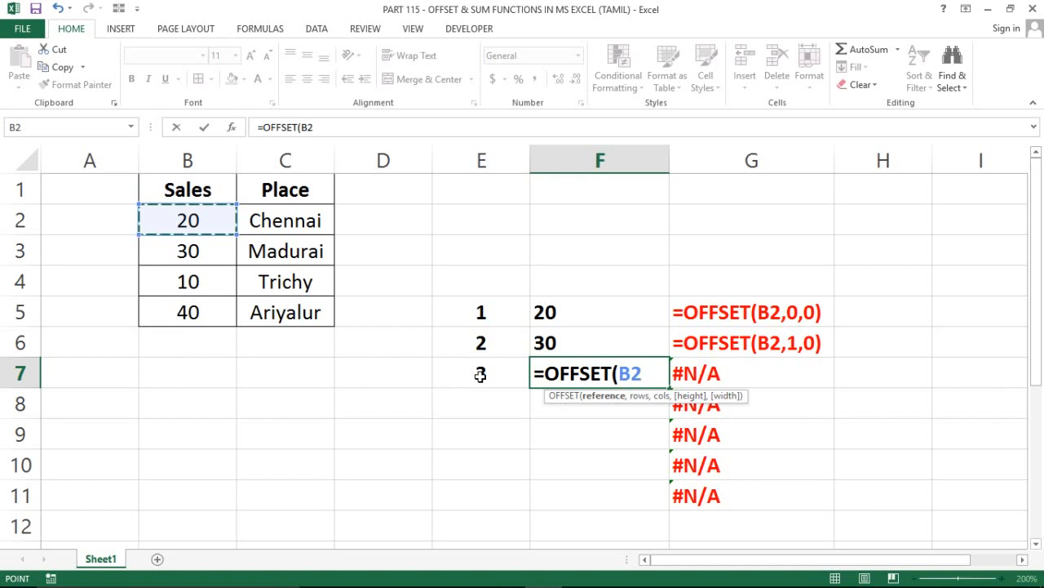
pyautogui.write(',')
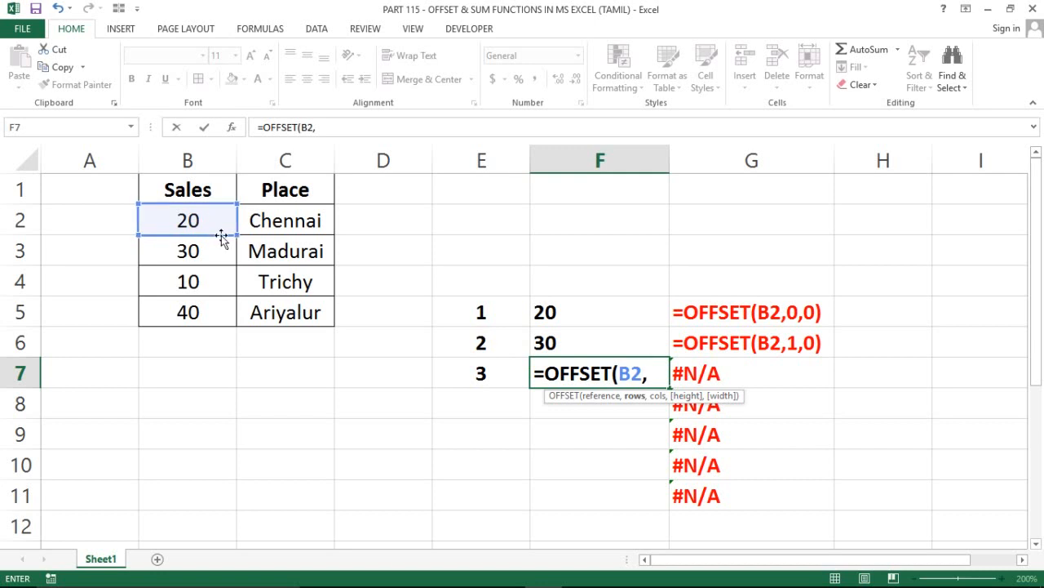
pyautogui.write('0,')
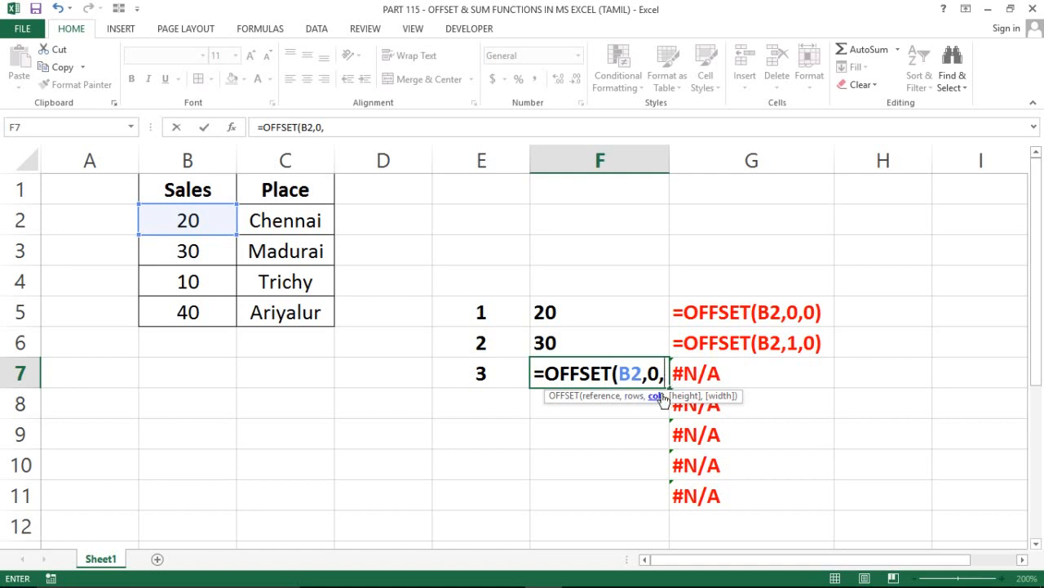
pyautogui.write('1)')
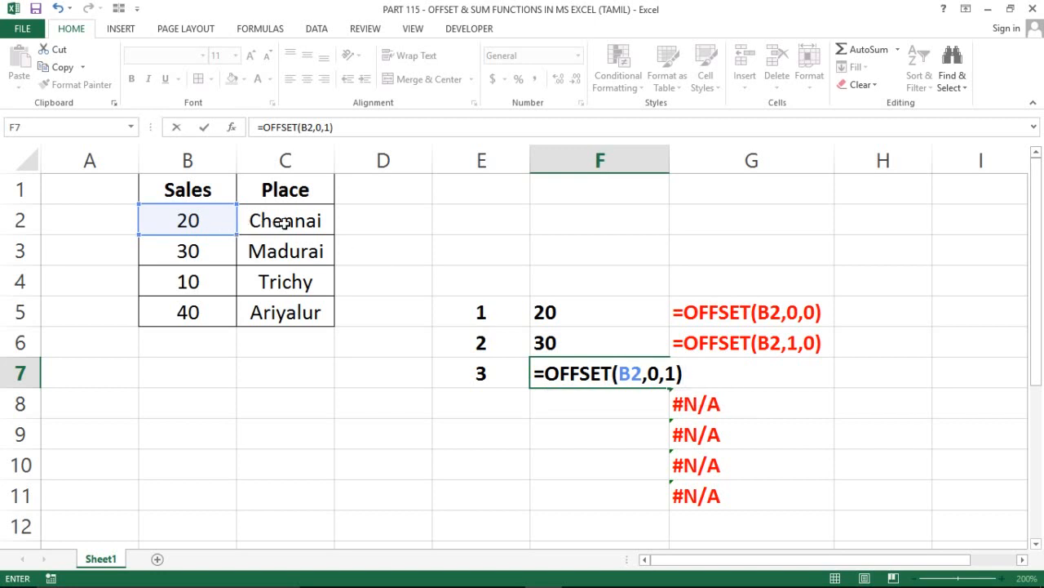
pyautogui.press('Return')
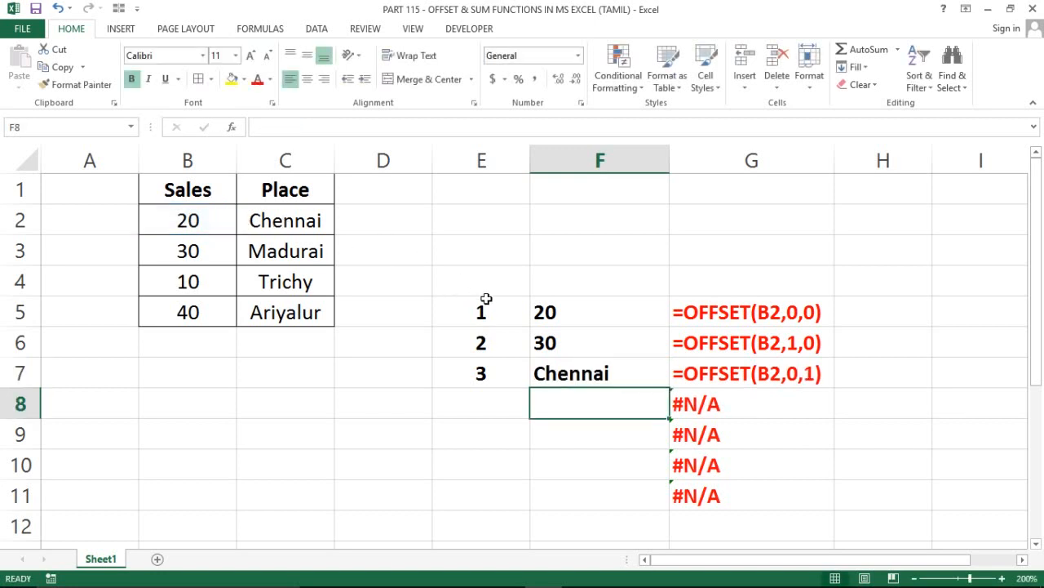
# Number the fourth example by entering 4 in cell E8
pyautogui.click(525, 391)
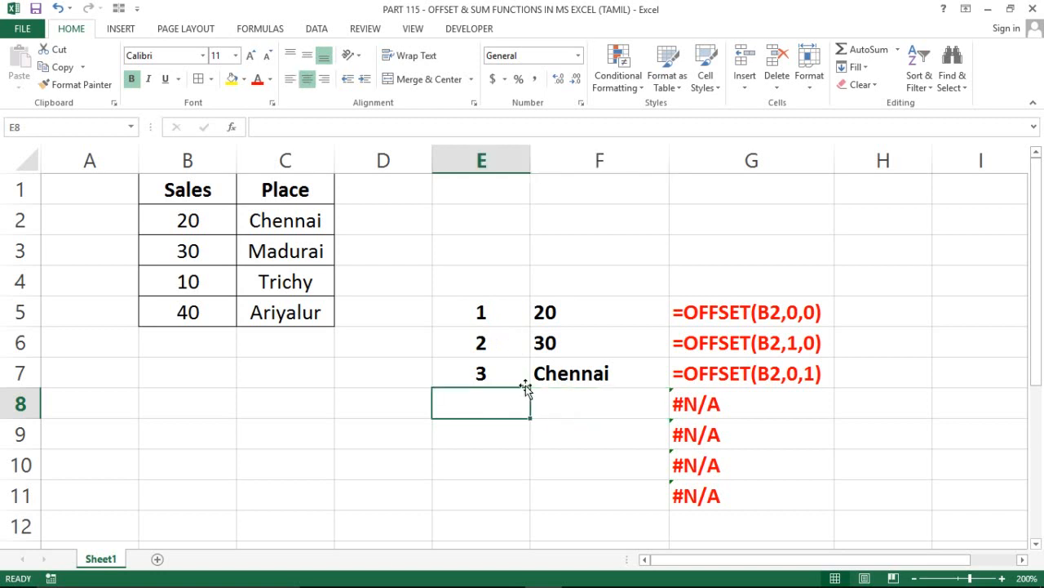
pyautogui.write('4')
pyautogui.press('Tab')
# Enter the formula =OFFSET(B2,1,1) in cell F8 to move one row down and one column across from B2
pyautogui.write('=')
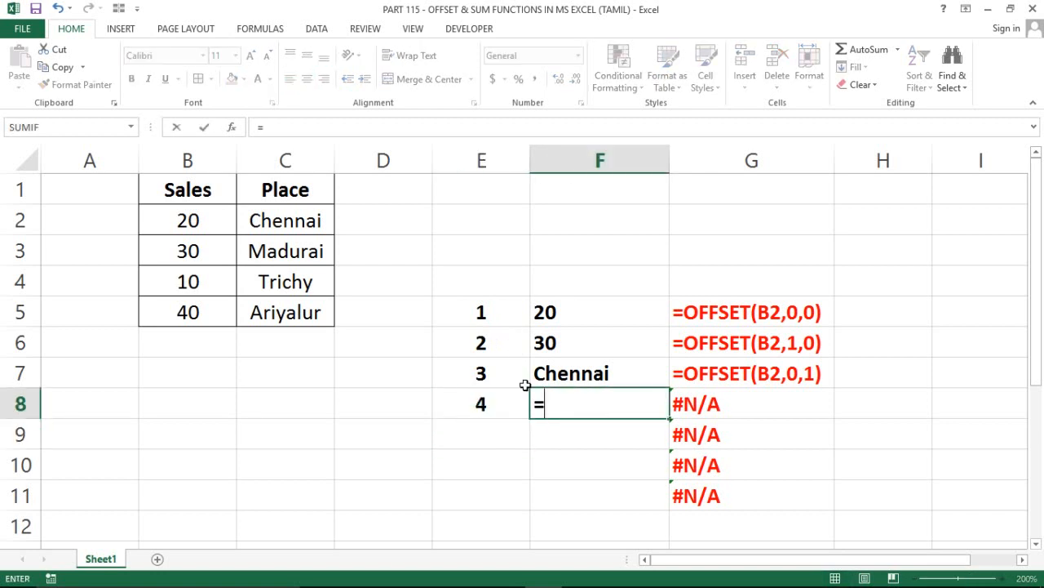
pyautogui.write('off')
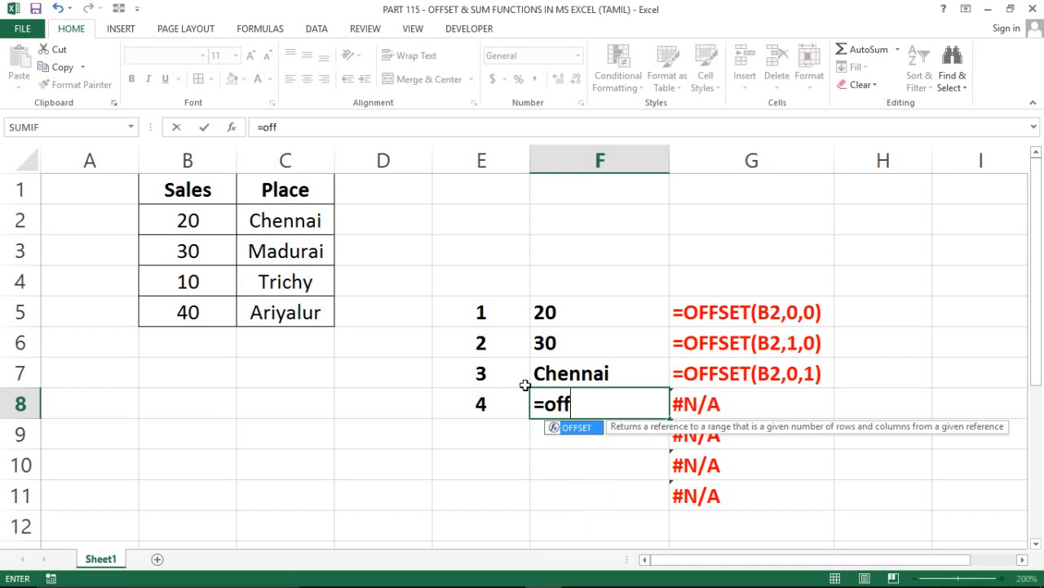
pyautogui.press('Tab')
pyautogui.press('Left')
pyautogui.press('Left')
pyautogui.press('Left')
pyautogui.press('Left')
pyautogui.press('Up')
pyautogui.press('Up')
pyautogui.press('Up')
pyautogui.press('Up')
pyautogui.press('Up')
pyautogui.press('Up')
pyautogui.press('Up')
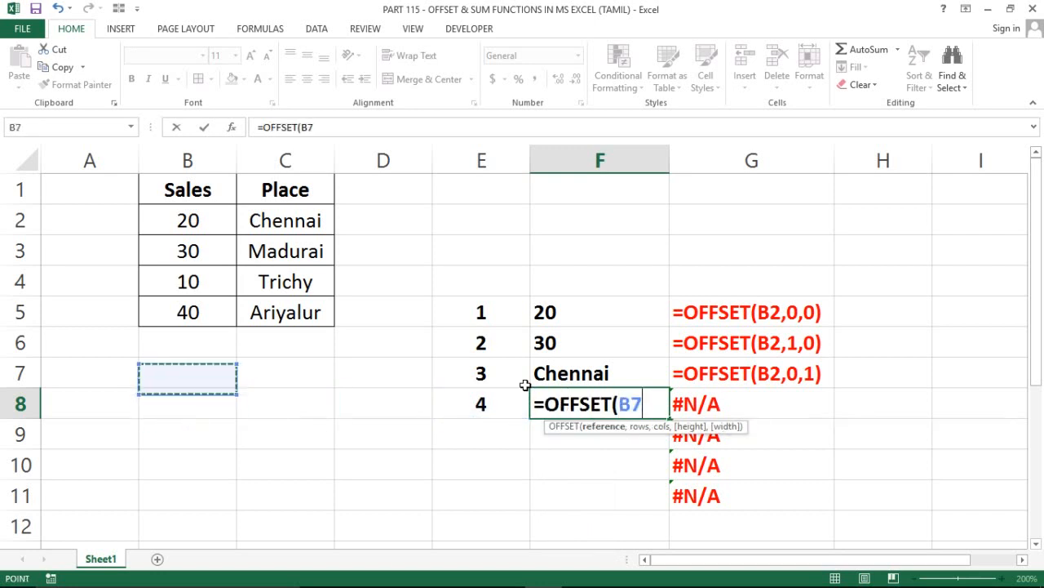
pyautogui.press('Down')
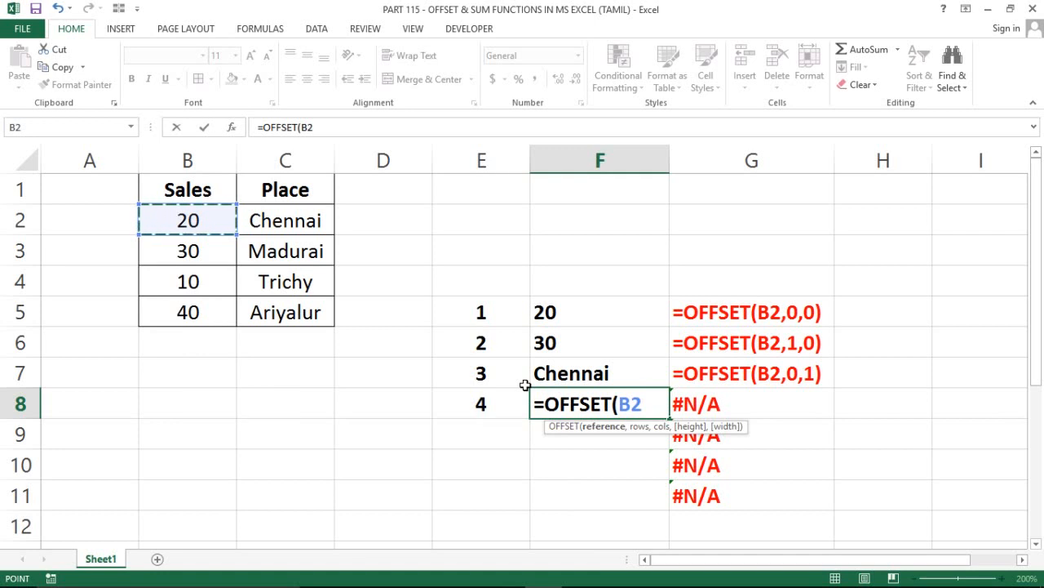
pyautogui.write(',')
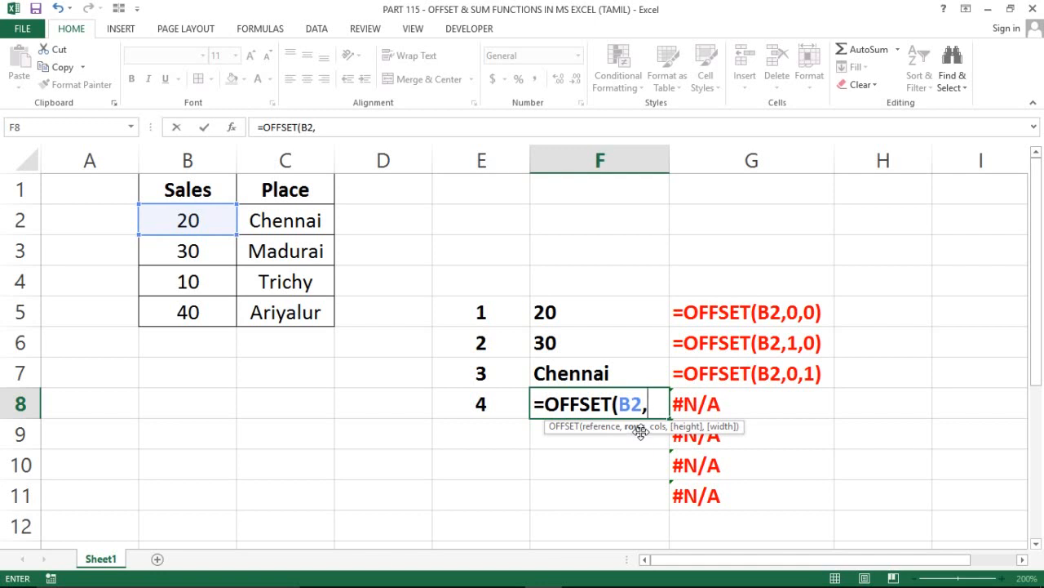
pyautogui.write('1,1')
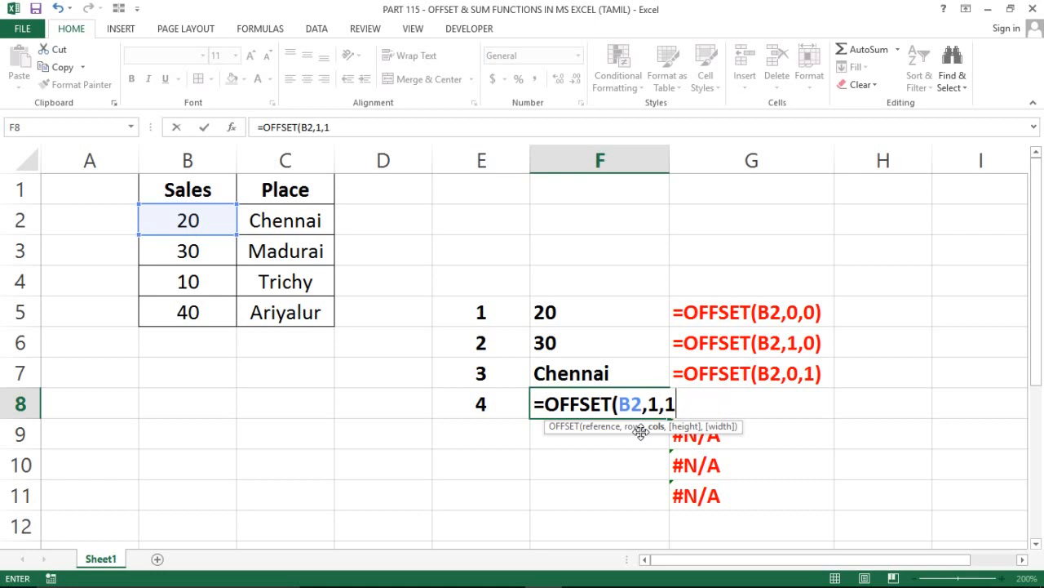
pyautogui.write(')')
pyautogui.press('Return')
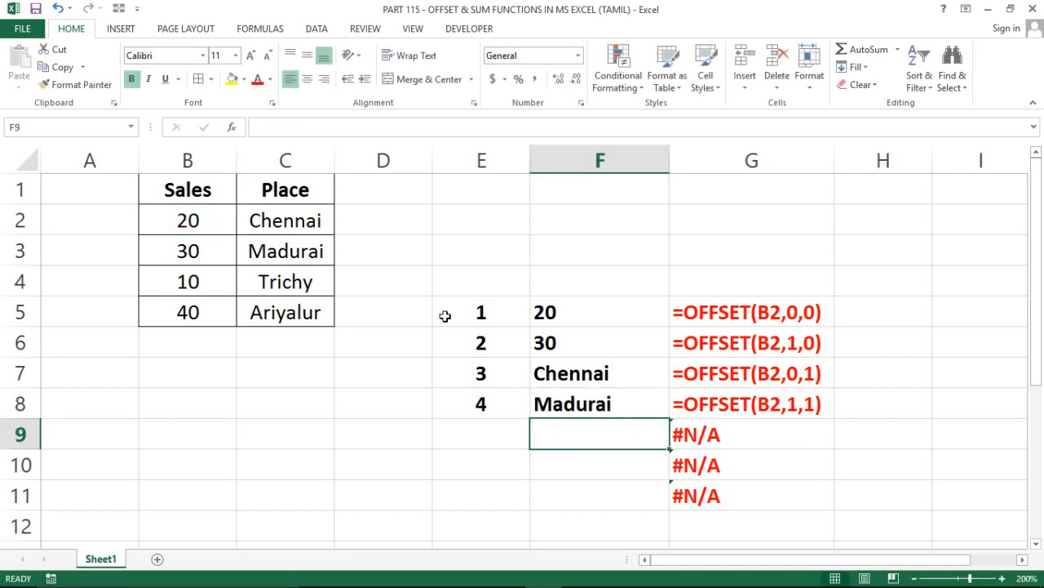
# Number the fifth example by entering 5 in cell E9
pyautogui.click(200, 220)
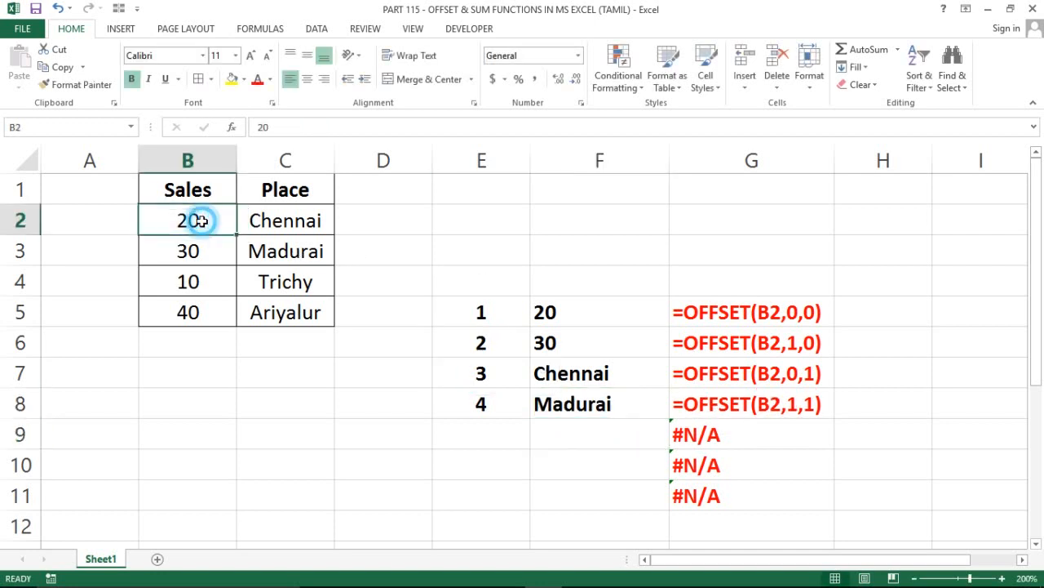
pyautogui.press('Down')
pyautogui.press('Right')
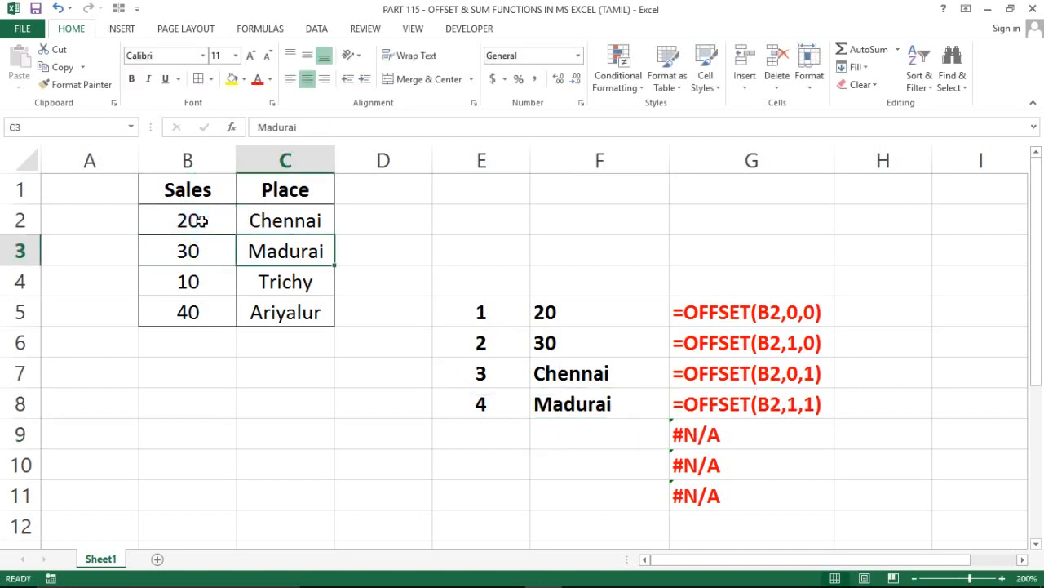
pyautogui.click(536, 438)
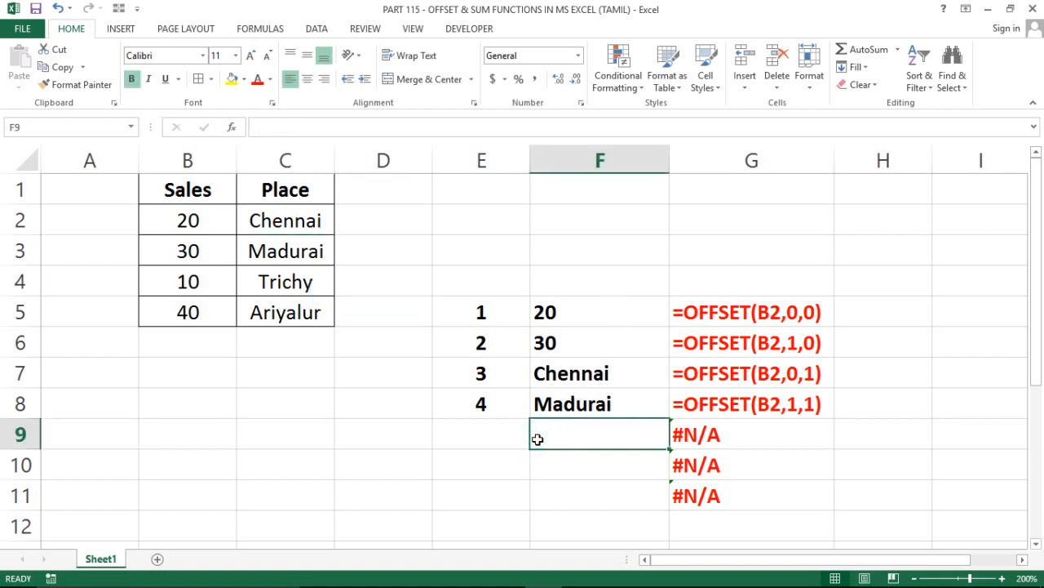
pyautogui.click(517, 437)
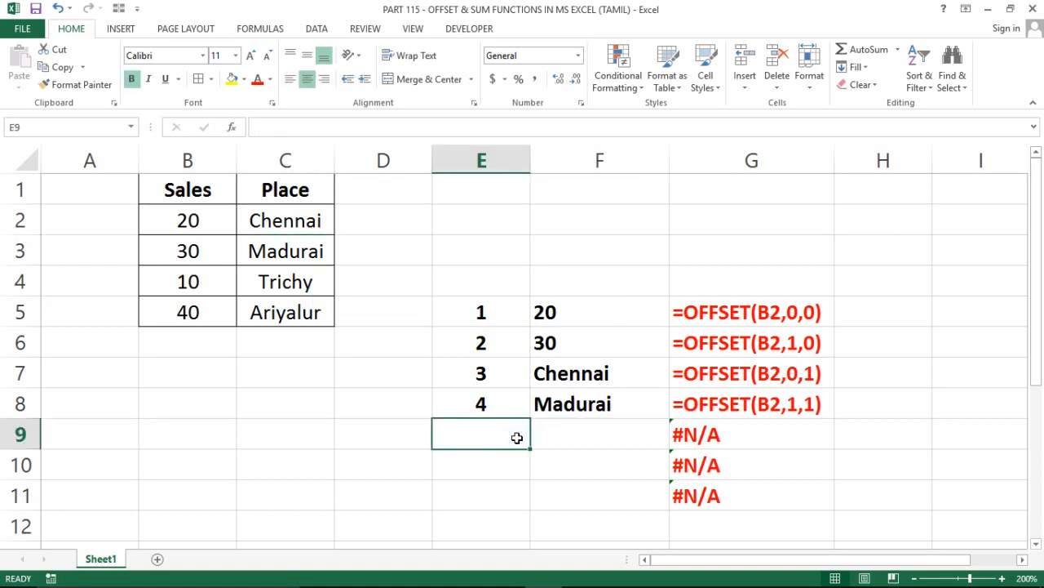
pyautogui.write('5')
pyautogui.press('Return')
# Enter the formula =OFFSET(C5,-2,-1) in cell F9 to move two rows up and one column back from C5
pyautogui.press('Right')
pyautogui.press('Up')
pyautogui.write('=')
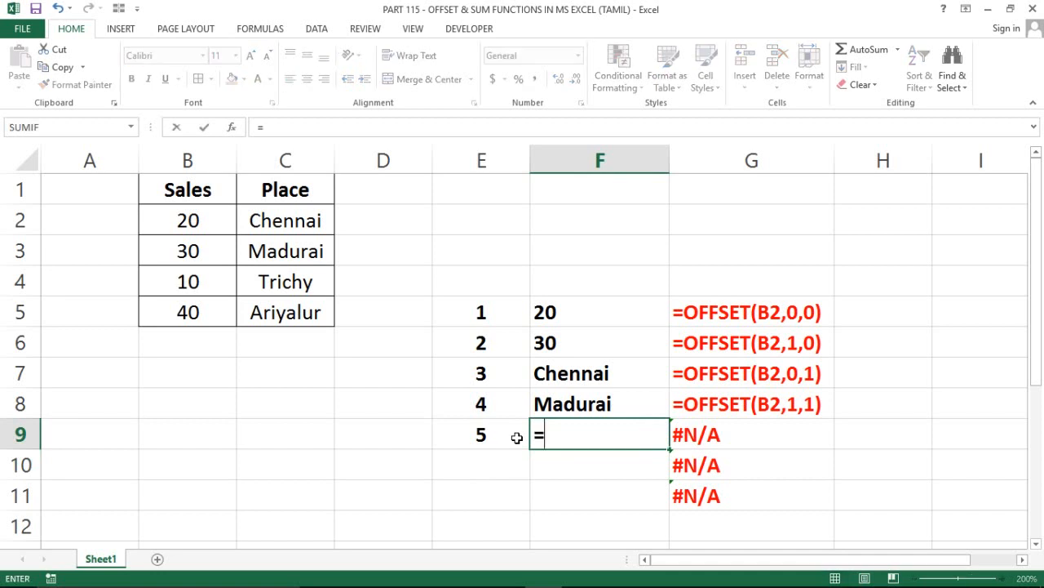
pyautogui.write('off')
pyautogui.press('Tab')
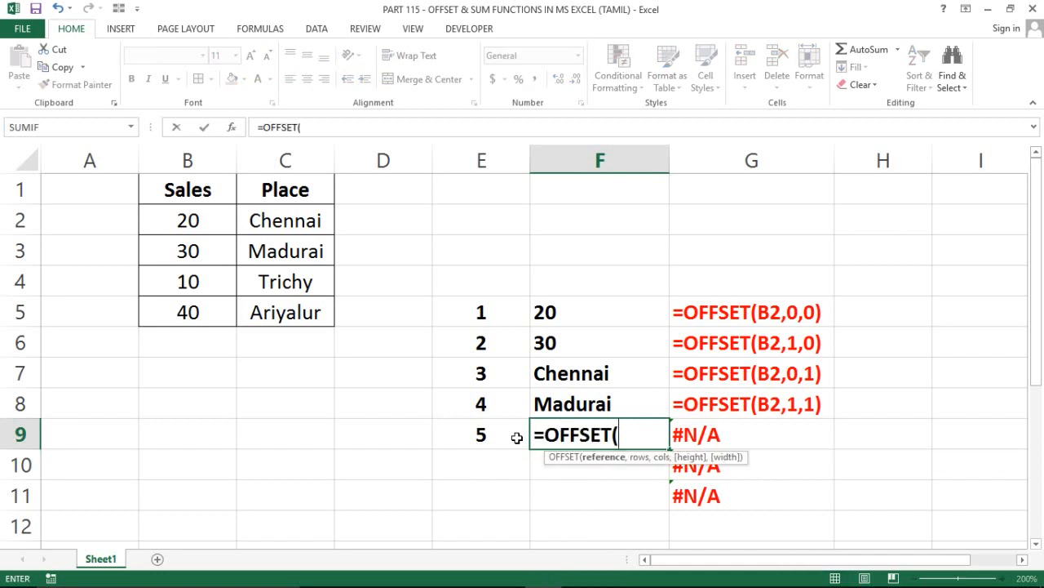
pyautogui.press('Left')
pyautogui.press('Left')
pyautogui.press('Left')
pyautogui.press('Left')
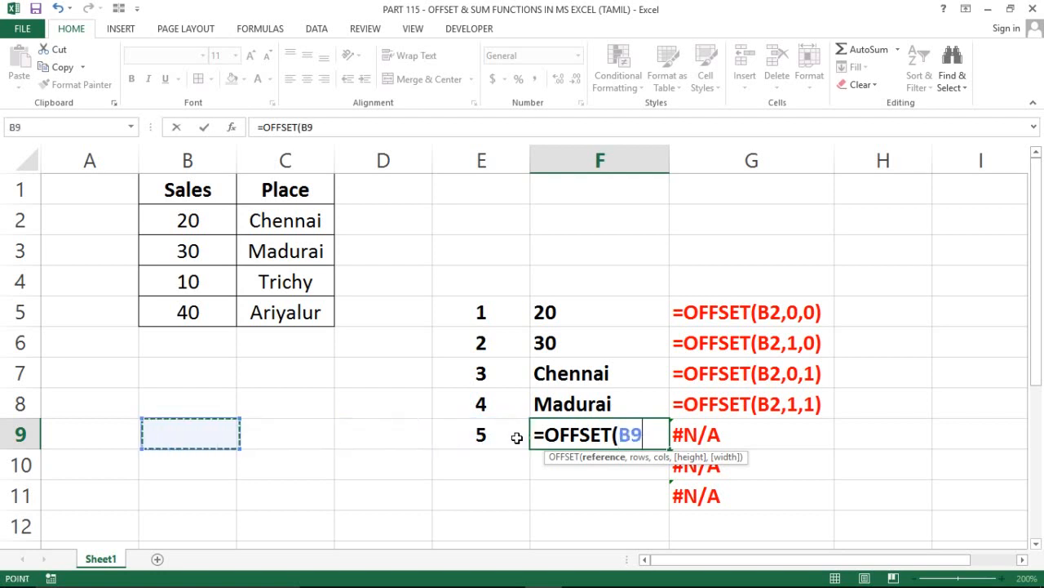
pyautogui.press('Up')
pyautogui.press('Up')
pyautogui.press('Up')
pyautogui.press('Up')
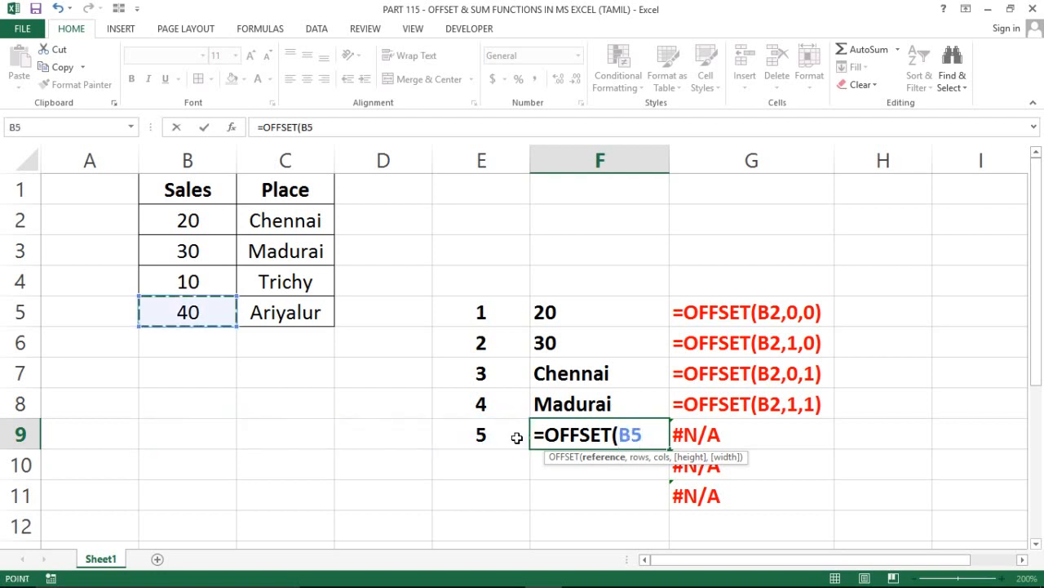
pyautogui.press('Right')
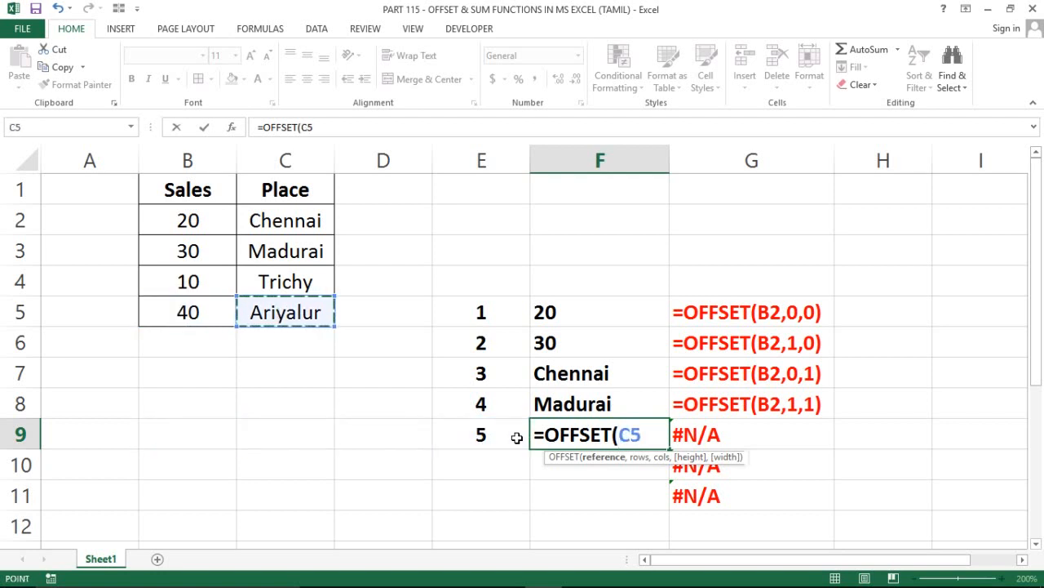
pyautogui.write(',')
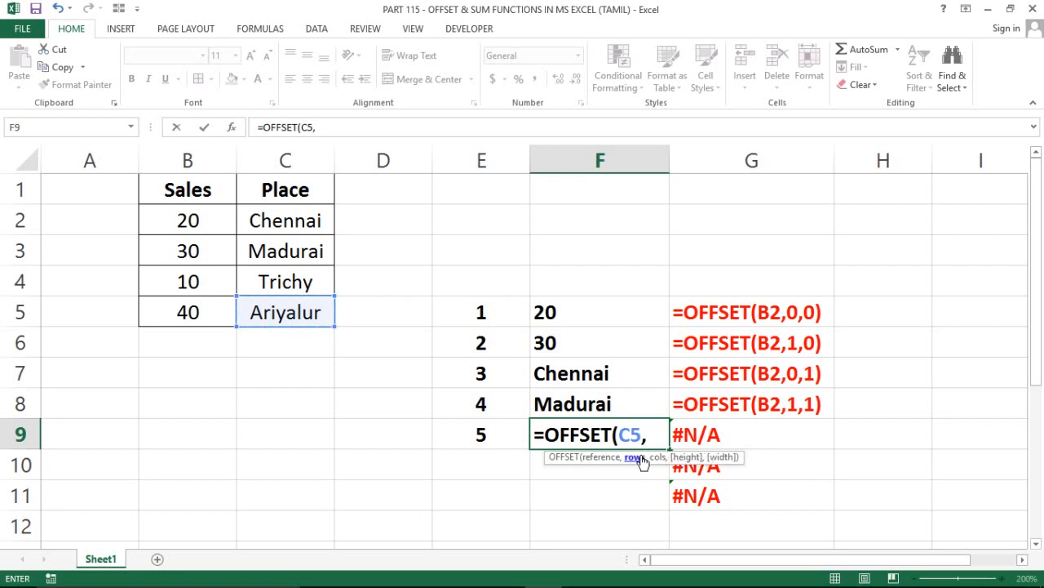
pyautogui.write('-2,')
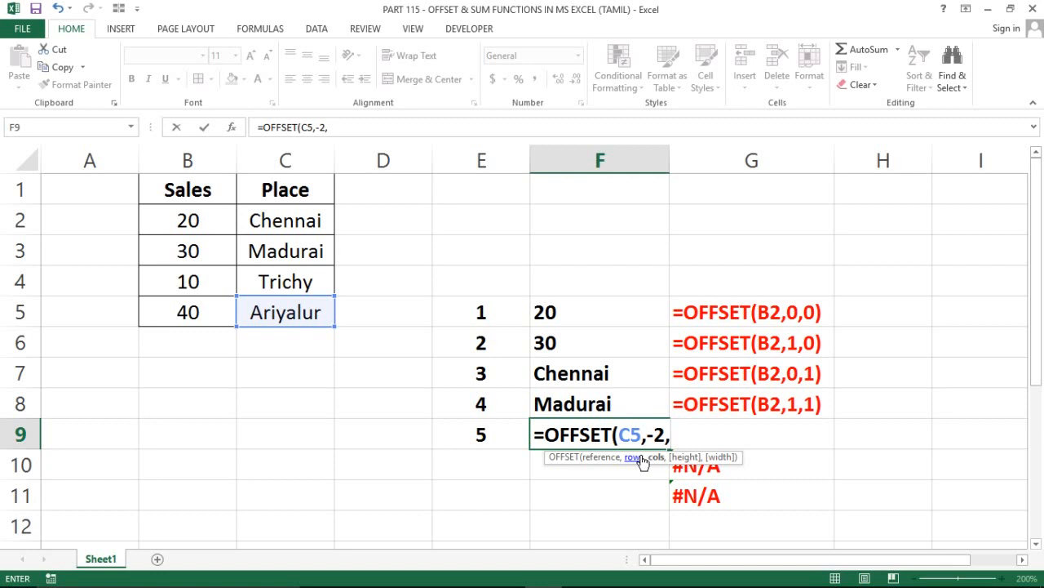
pyautogui.write('-1)')
pyautogui.press('Return')
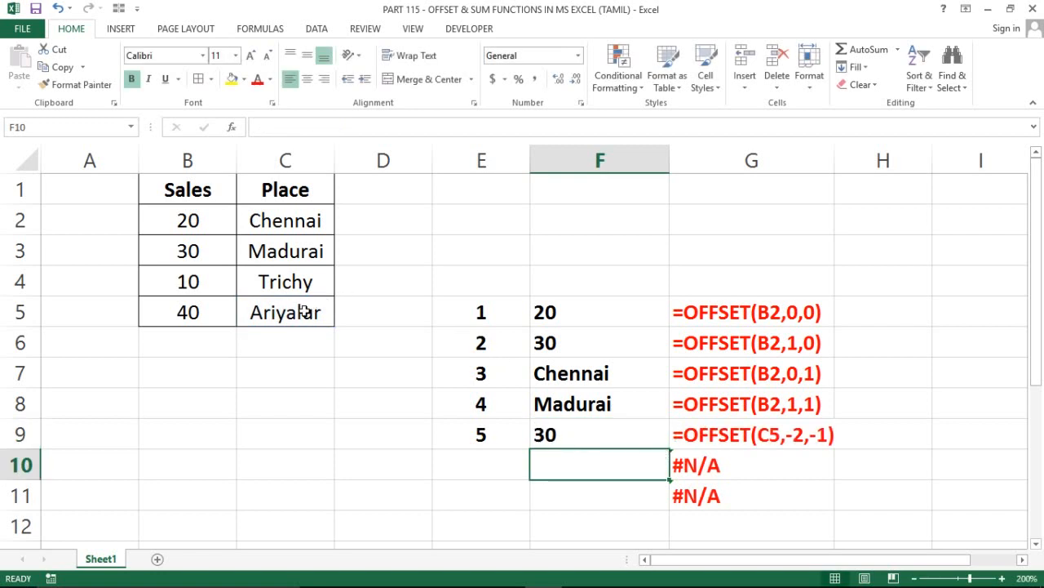
# Number the sixth example by entering 6 in cell E10
pyautogui.click(304, 312)
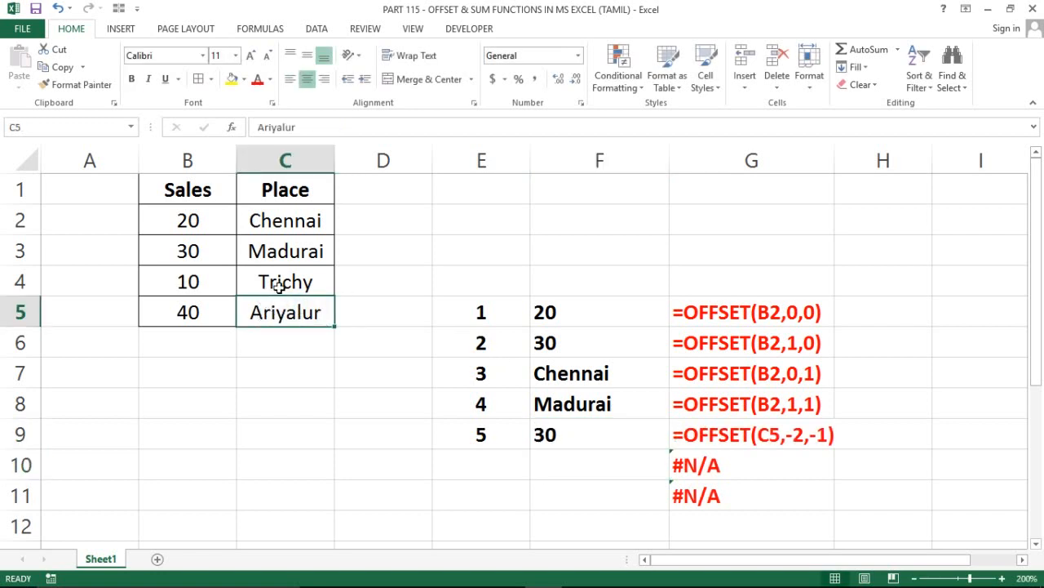
pyautogui.click(278, 257)
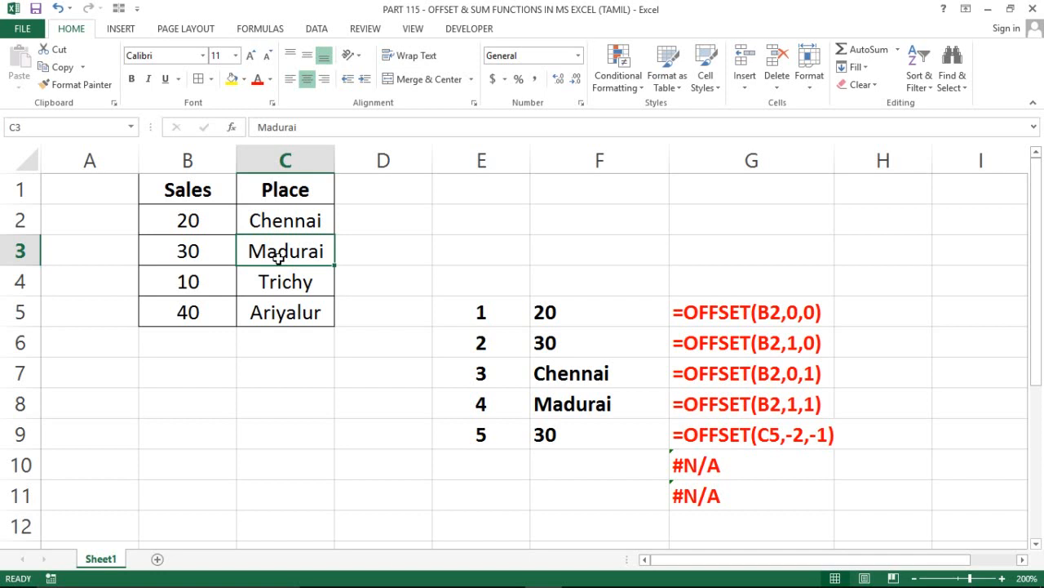
pyautogui.press('Left')
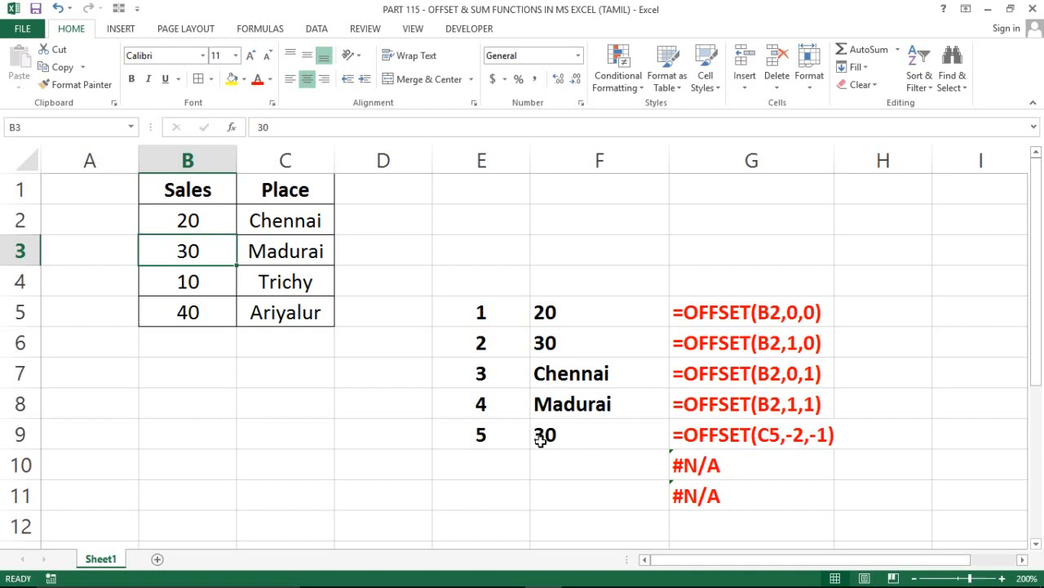
pyautogui.click(503, 457)
pyautogui.press('Right')
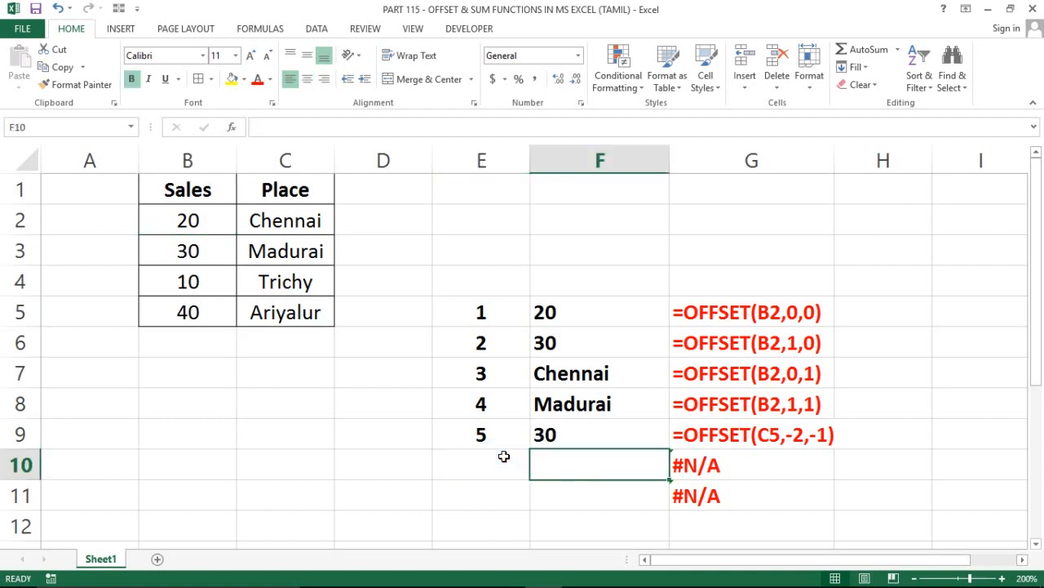
pyautogui.press('Left')
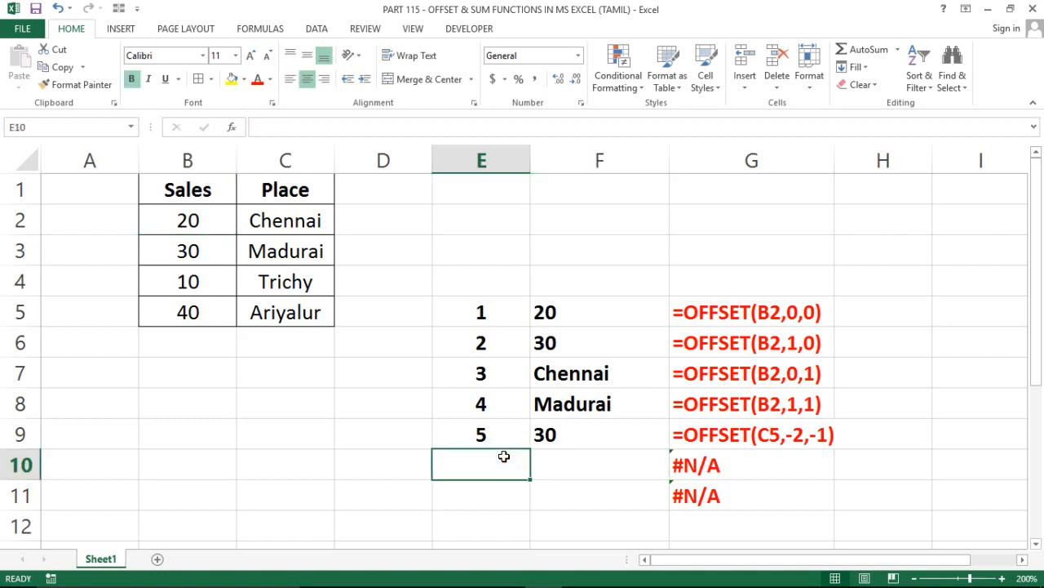
pyautogui.write('6')
pyautogui.press('Return')
pyautogui.press('Up')
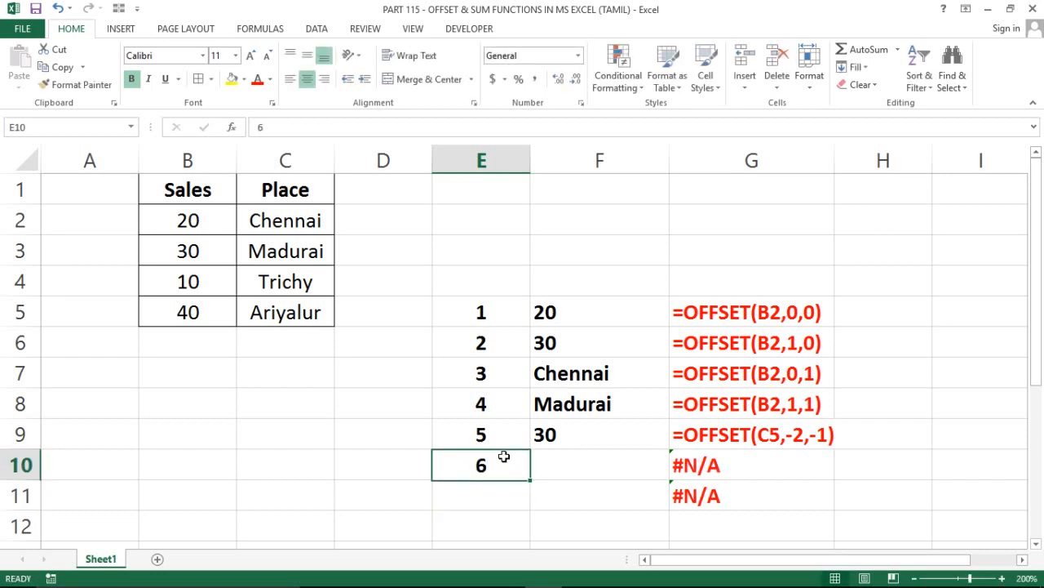
# Clear the unneeded FORMULATEXT formula from cell G11
pyautogui.press('Right')
pyautogui.press('Right')
pyautogui.press('Down')
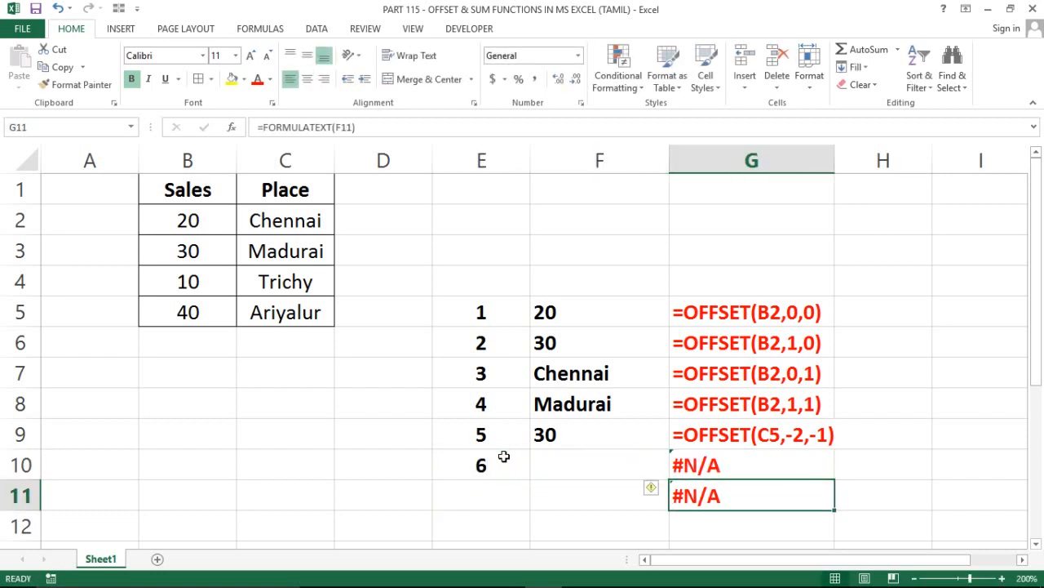
pyautogui.press('Delete')
# Enter the formula =OFFSET(B2,0,0,4,1) in cell F10 to reference a range four rows high and one column wide
pyautogui.press('Left')
pyautogui.press('Up')
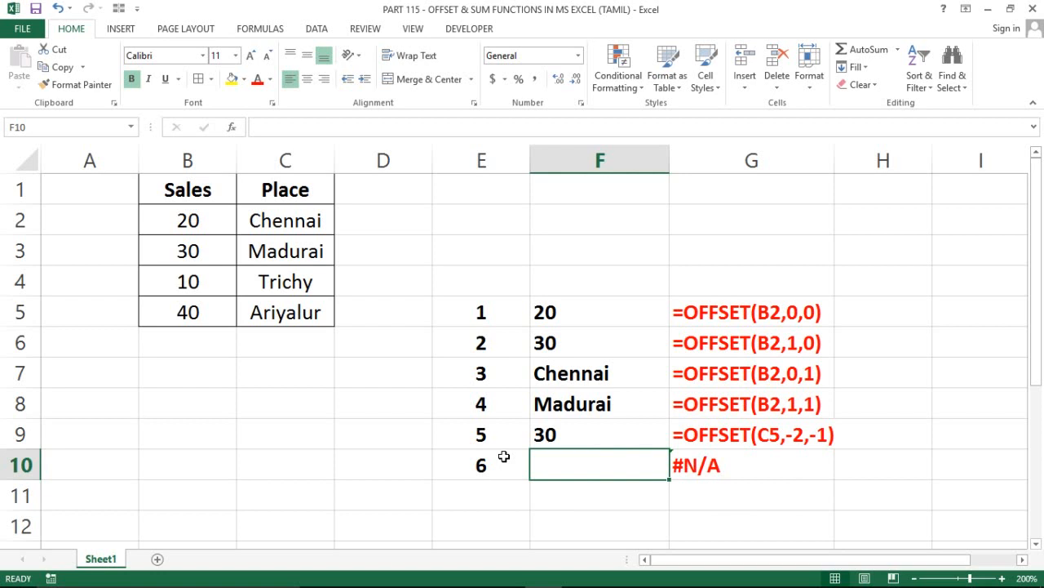
pyautogui.write('=of')
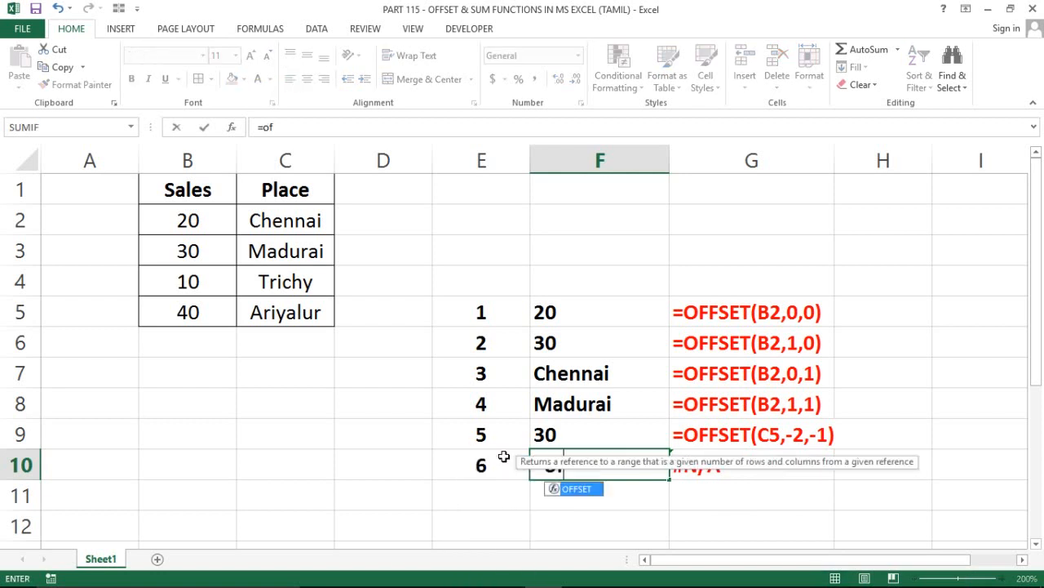
pyautogui.press('Tab')
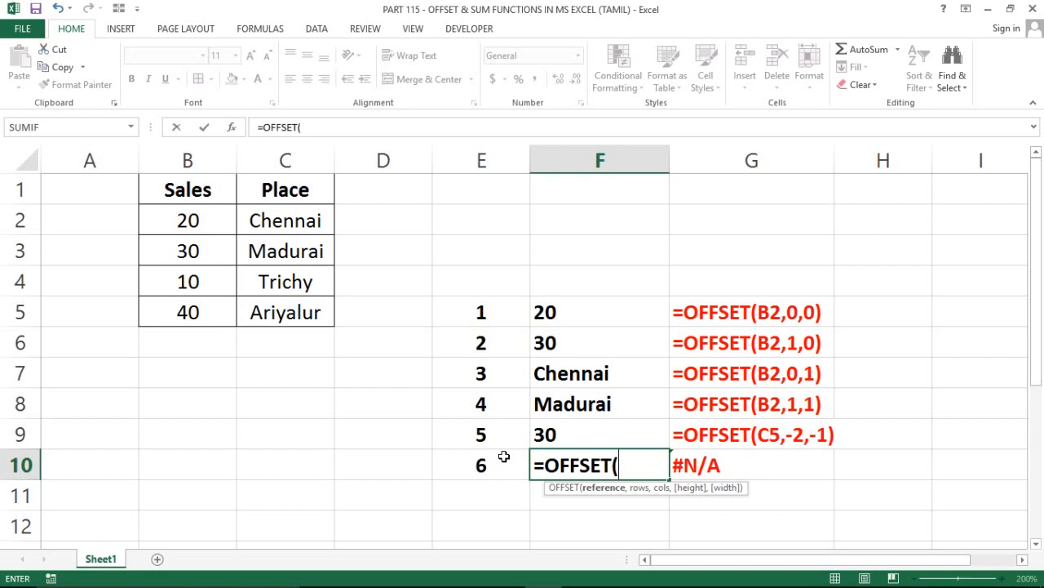
pyautogui.click(180, 221)
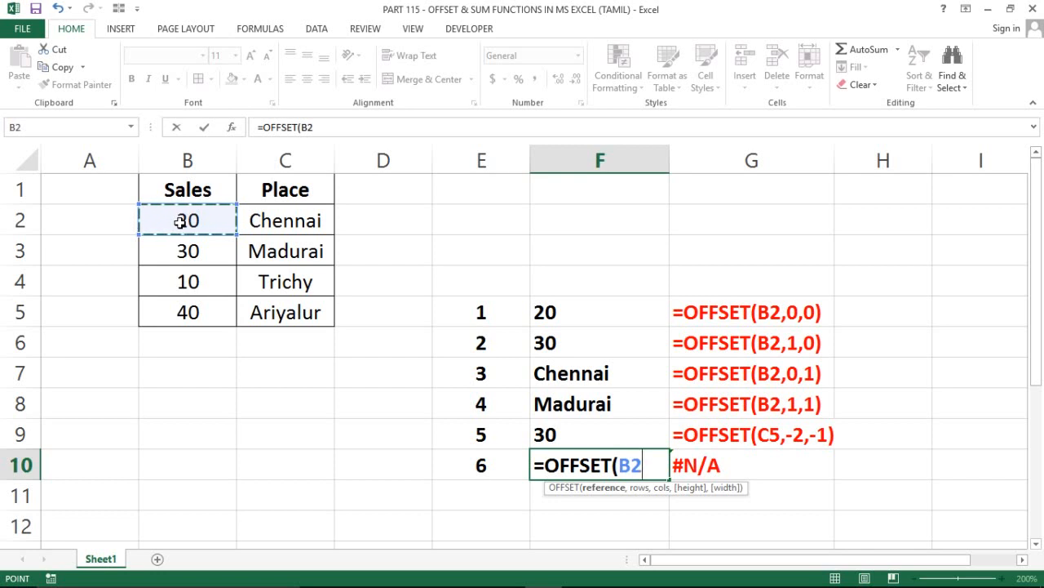
pyautogui.write(',')
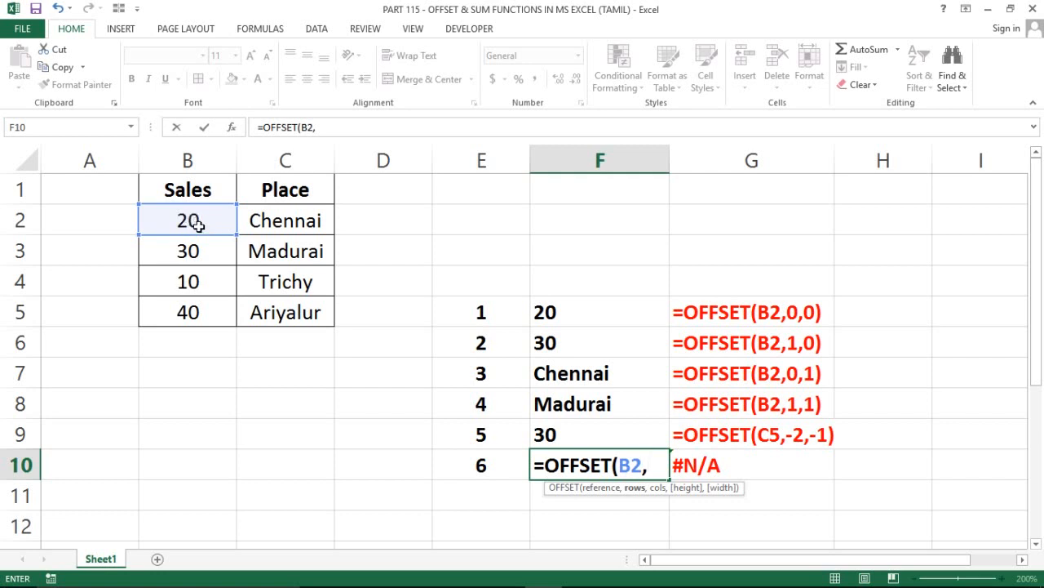
pyautogui.write('0,0')
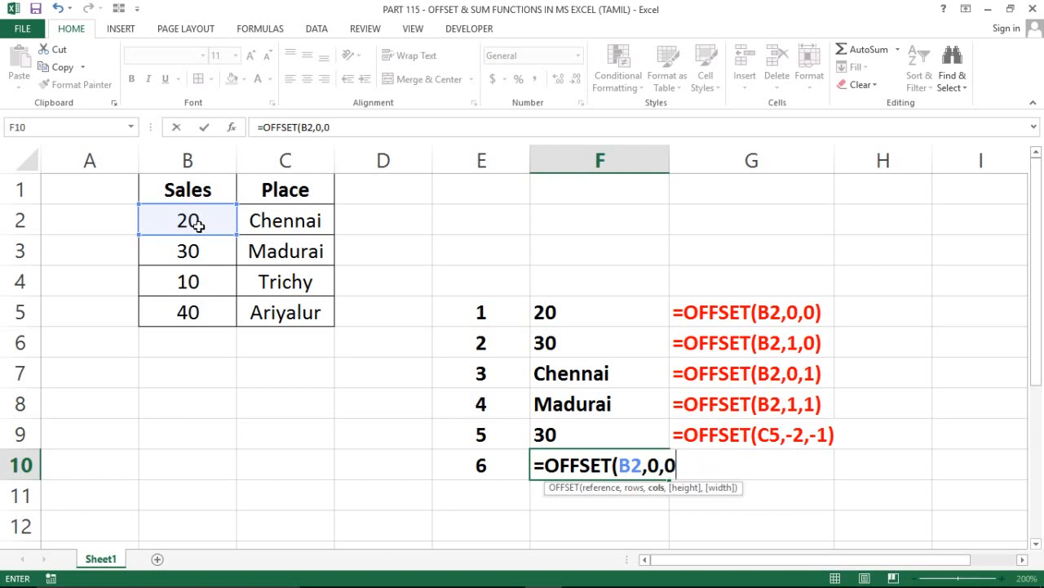
pyautogui.write(',4')
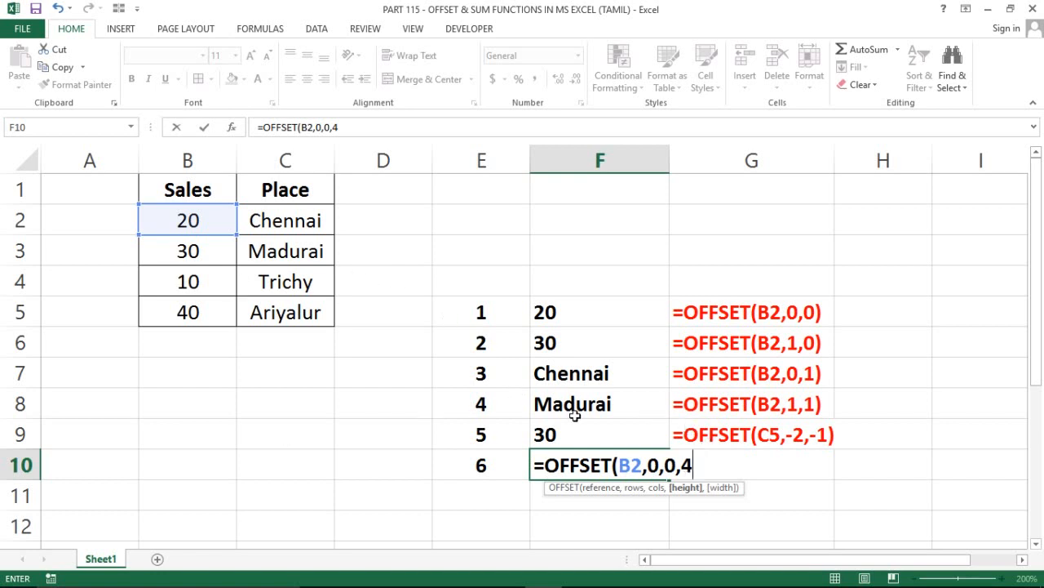
pyautogui.write(',')
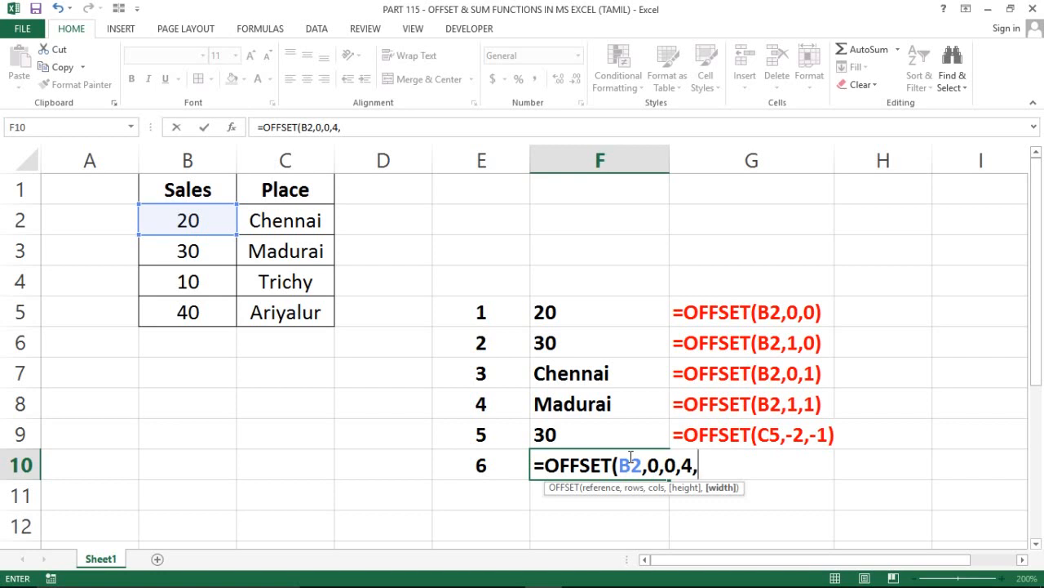
pyautogui.write('1)')
pyautogui.press('Return')
# Evaluate the OFFSET expression inside cell F10 to inspect the array it returns, and undo the evaluation
pyautogui.click(629, 457)
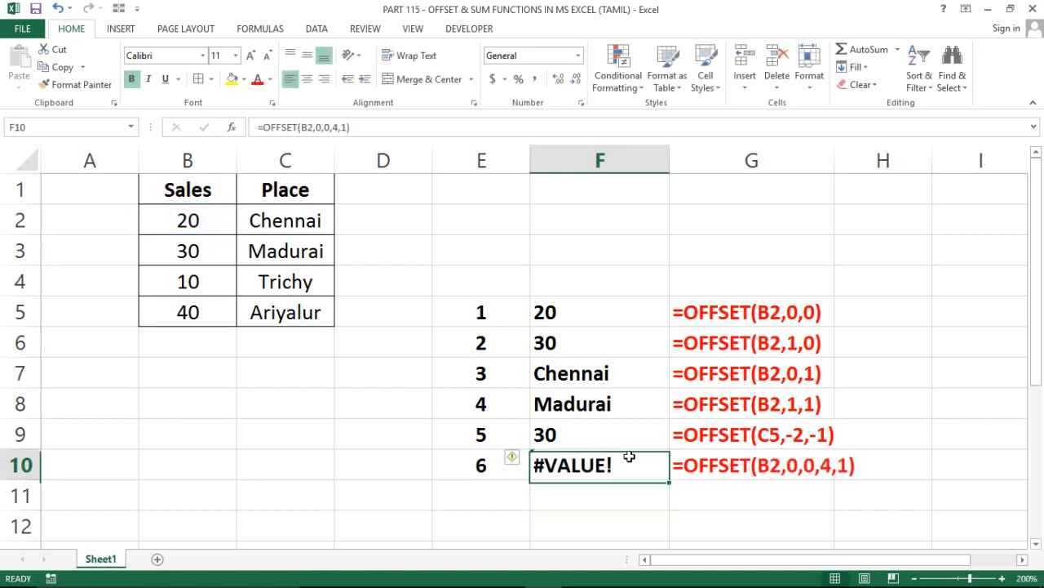
pyautogui.doubleClick(606, 465)
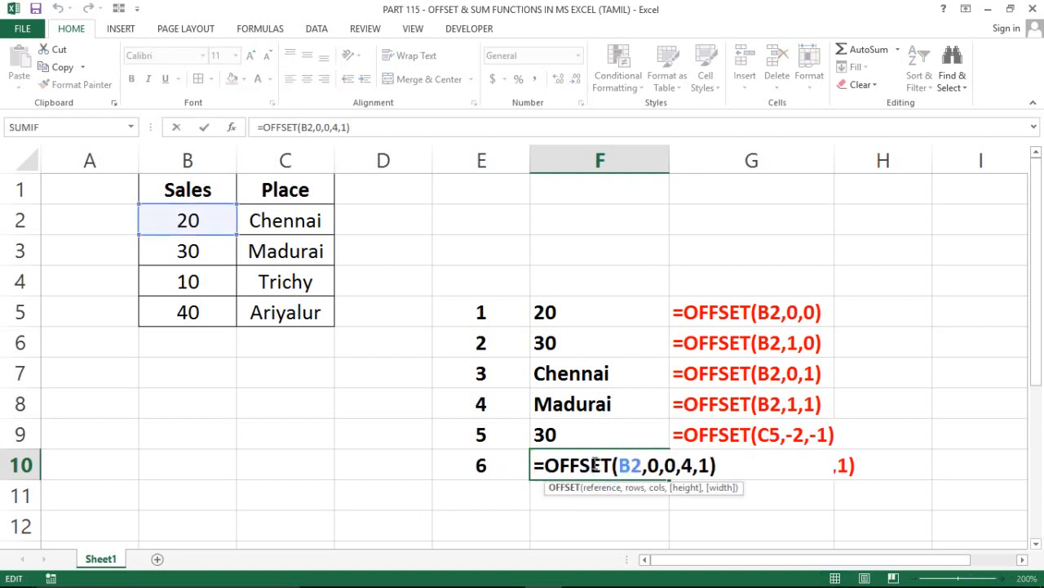
pyautogui.moveTo(545, 465); pyautogui.dragTo(720, 469)
pyautogui.press('F9')
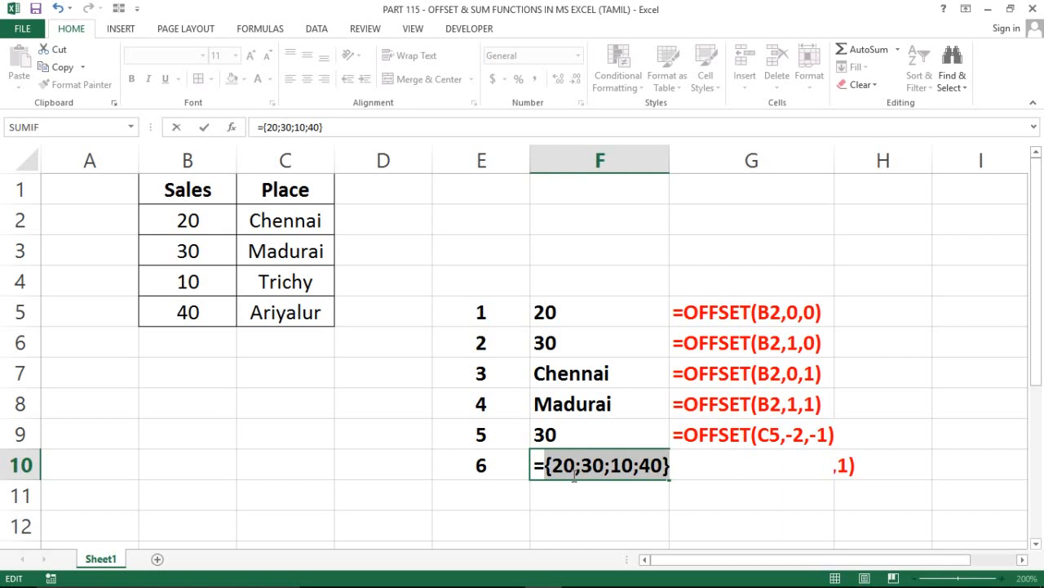
pyautogui.click(622, 465)
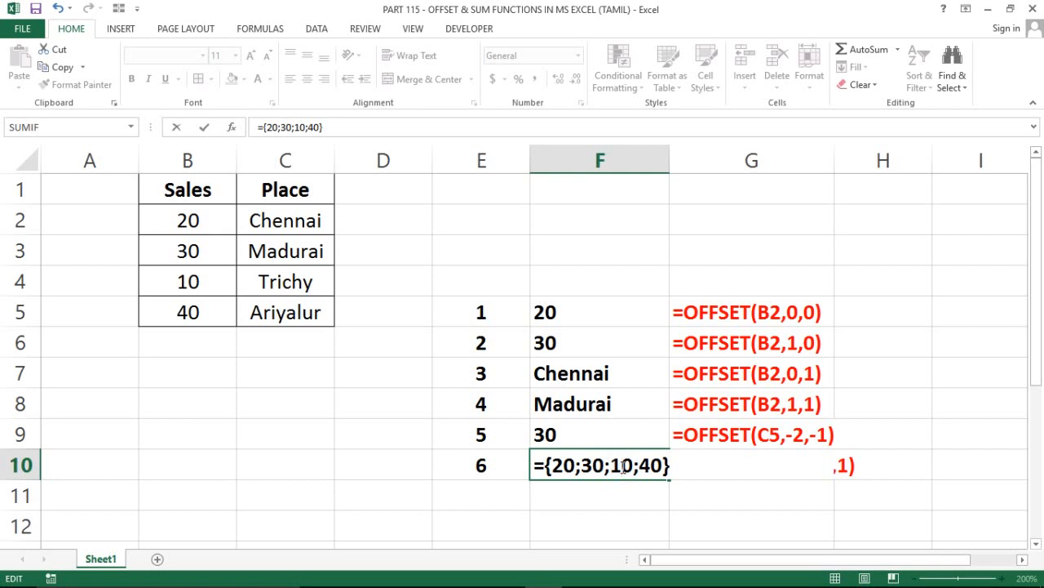
pyautogui.hotkey('ctrl', 'z')
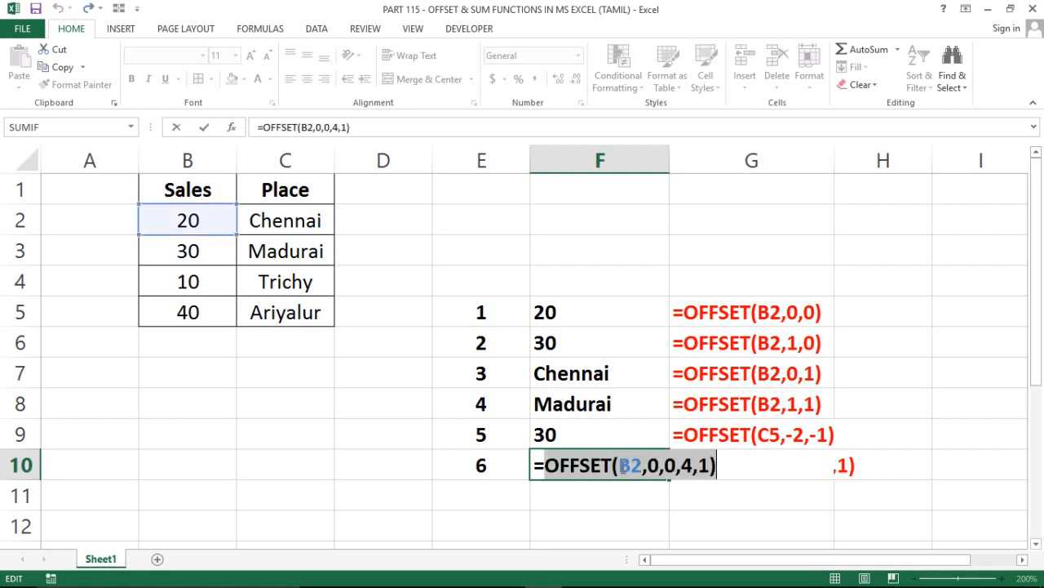
# Change the width argument of the OFFSET formula in cell F10 to 2
pyautogui.click(709, 464)
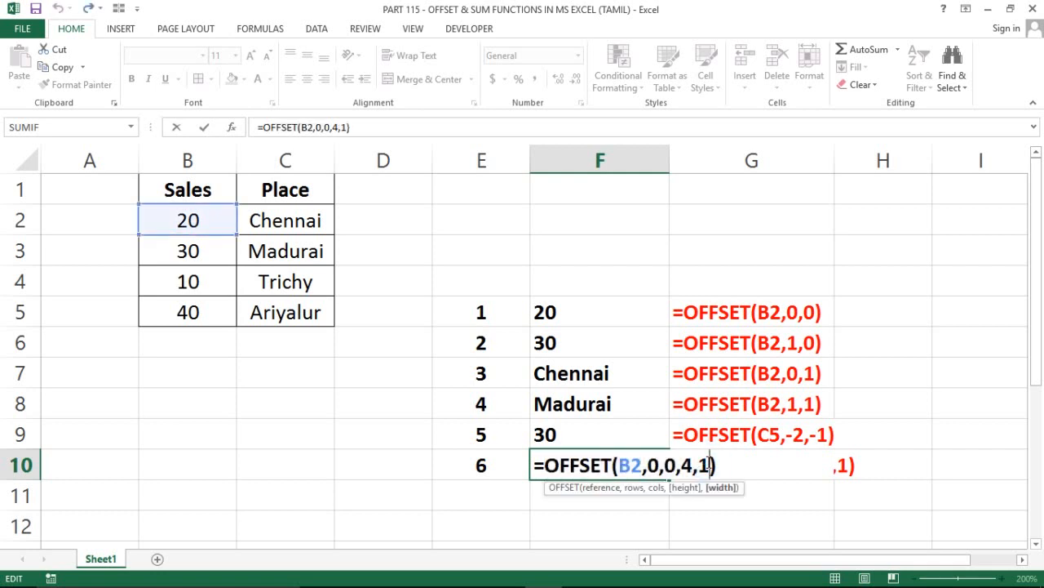
pyautogui.press('BackSpace')
pyautogui.write('2')
pyautogui.press('Right')
# Evaluate the OFFSET(B2,0,0,4,2) expression inside cell F10 to inspect the two-column array it returns
pyautogui.hotkey('shift', 'Left')
pyautogui.hotkey('shift', 'Left')
pyautogui.hotkey('shift', 'Left')
pyautogui.hotkey('shift', 'Left')
pyautogui.hotkey('shift', 'Left')
pyautogui.hotkey('shift', 'Left')
pyautogui.hotkey('shift', 'Left')
pyautogui.hotkey('shift', 'Left')
pyautogui.hotkey('shift', 'Left')
pyautogui.hotkey('shift', 'Left')
pyautogui.hotkey('shift', 'Left')
pyautogui.hotkey('shift', 'Left')
pyautogui.hotkey('shift', 'Left')
pyautogui.hotkey('shift', 'Left')
pyautogui.hotkey('shift', 'Left')
pyautogui.hotkey('shift', 'Left')
pyautogui.hotkey('shift', 'Left')
pyautogui.hotkey('shift', 'Left')
pyautogui.hotkey('shift', 'Left')
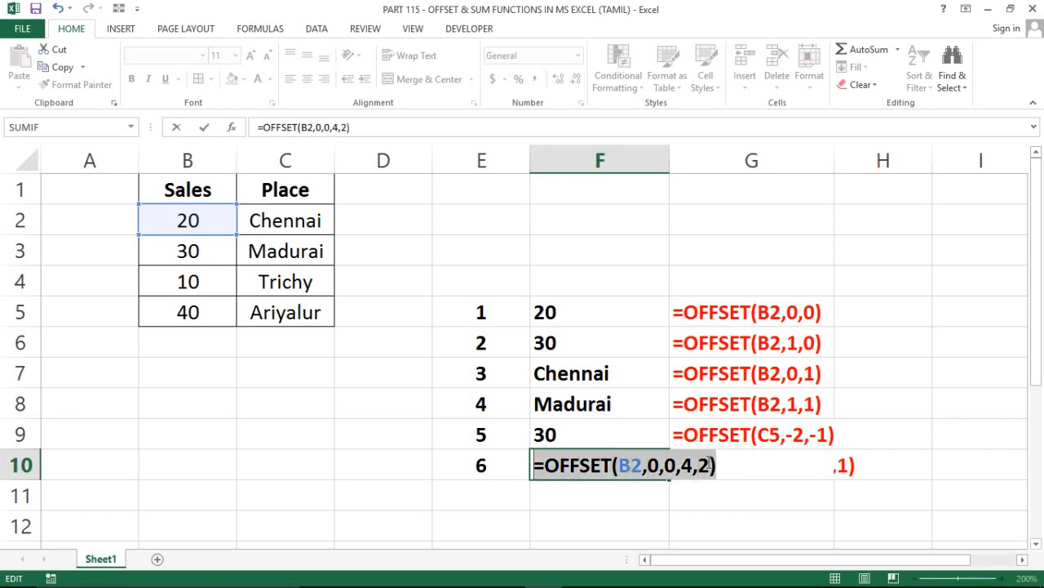
pyautogui.hotkey('shift', 'Right')
pyautogui.press('F9')
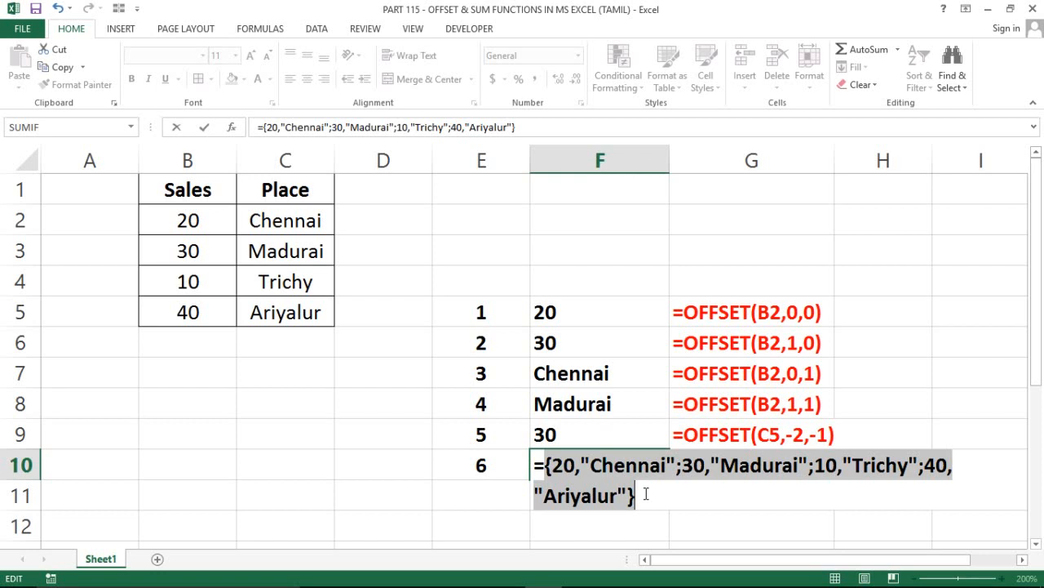
# Undo the evaluation in cell F10 and set the width argument of the OFFSET formula to 1
pyautogui.hotkey('ctrl', 'z')
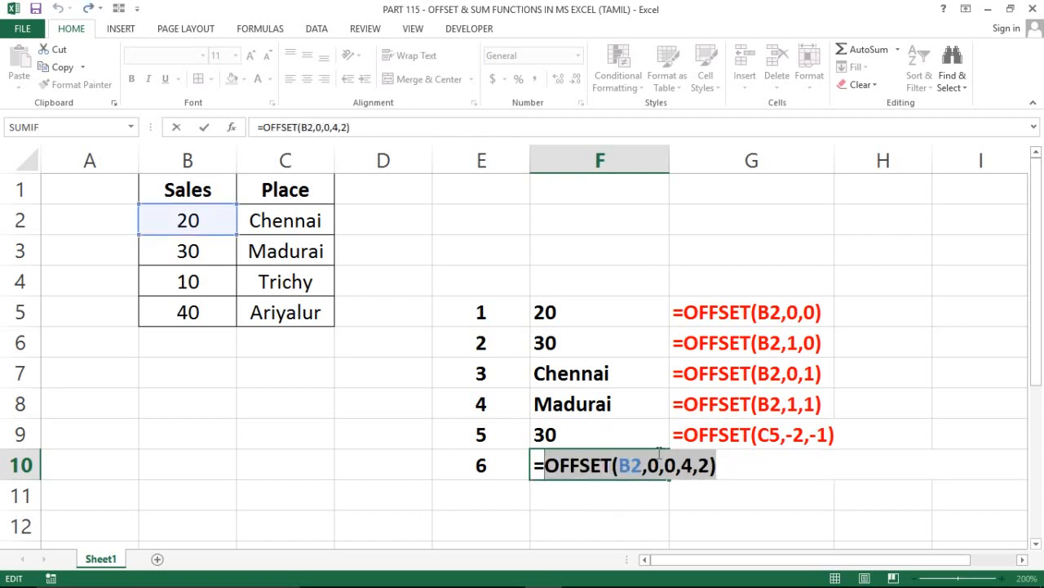
pyautogui.click(711, 465)
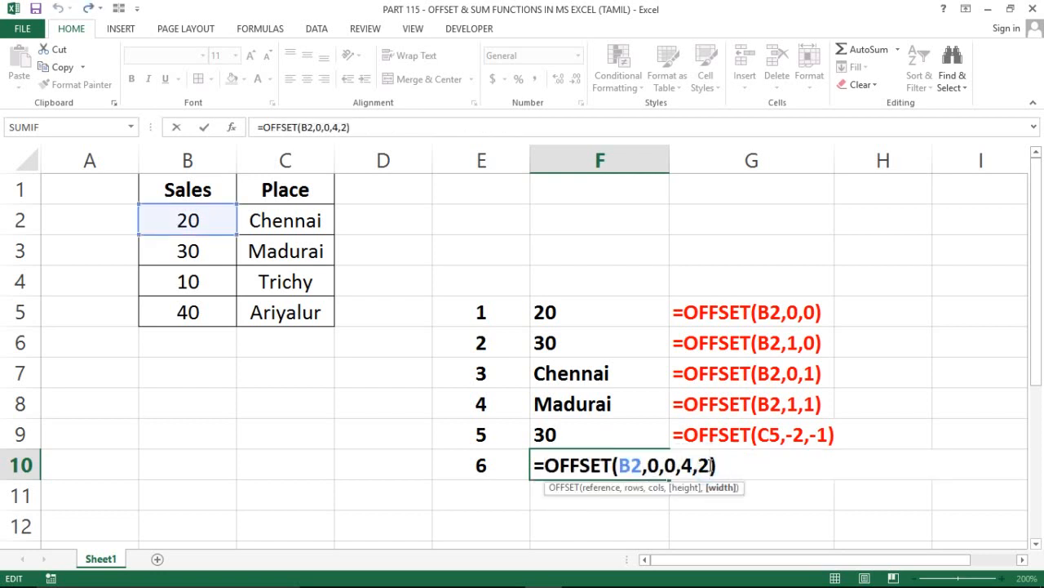
pyautogui.press('BackSpace')
pyautogui.write('1')
pyautogui.click(722, 464)
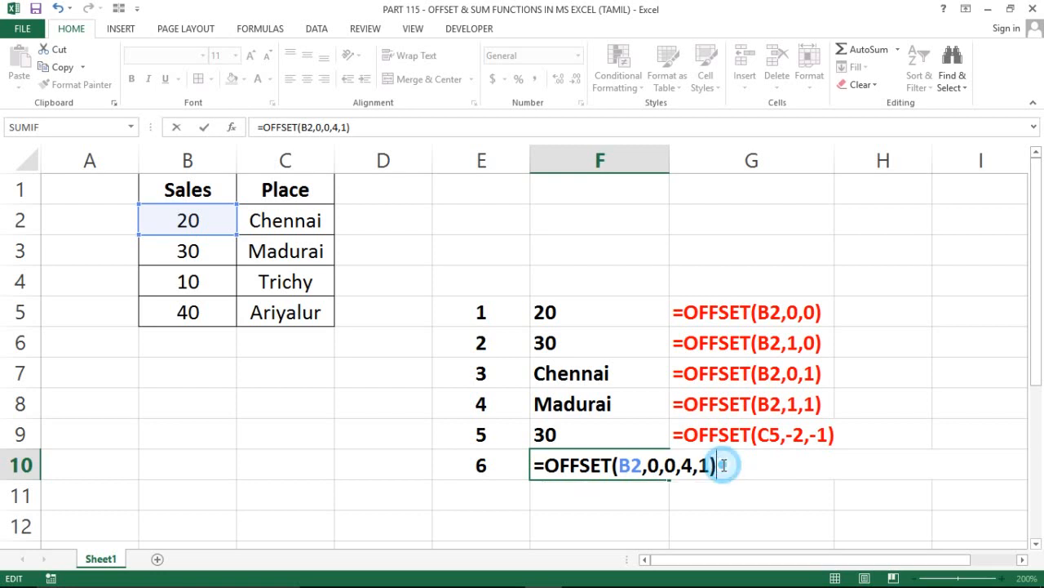
# Evaluate the OFFSET(B2,0,0,4,1) expression inside cell F10 to inspect the single-column array, and undo the evaluation
pyautogui.moveTo(723, 464); pyautogui.dragTo(535, 458)
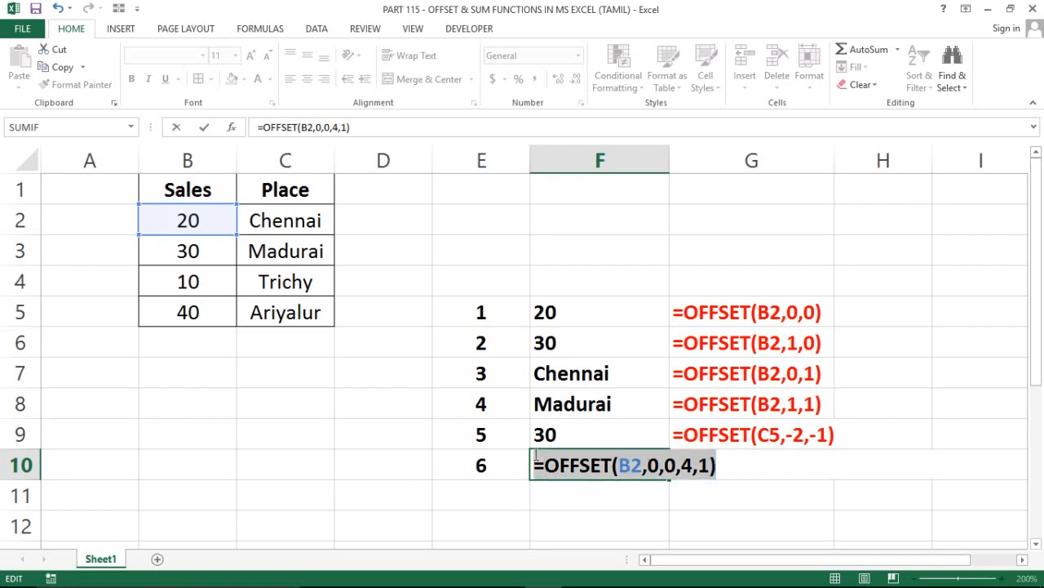
pyautogui.press('F9')
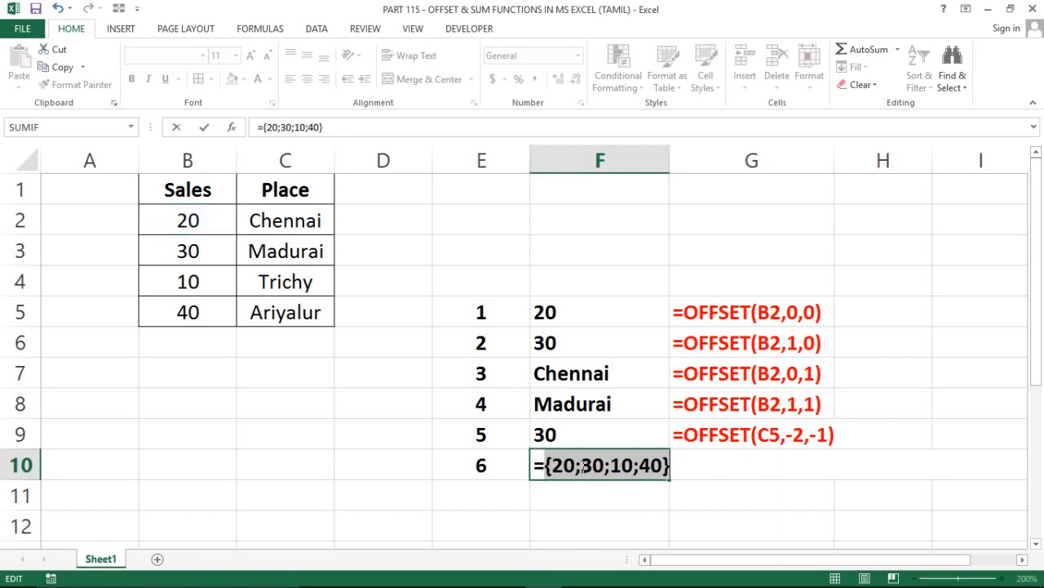
pyautogui.hotkey('ctrl', 'z')
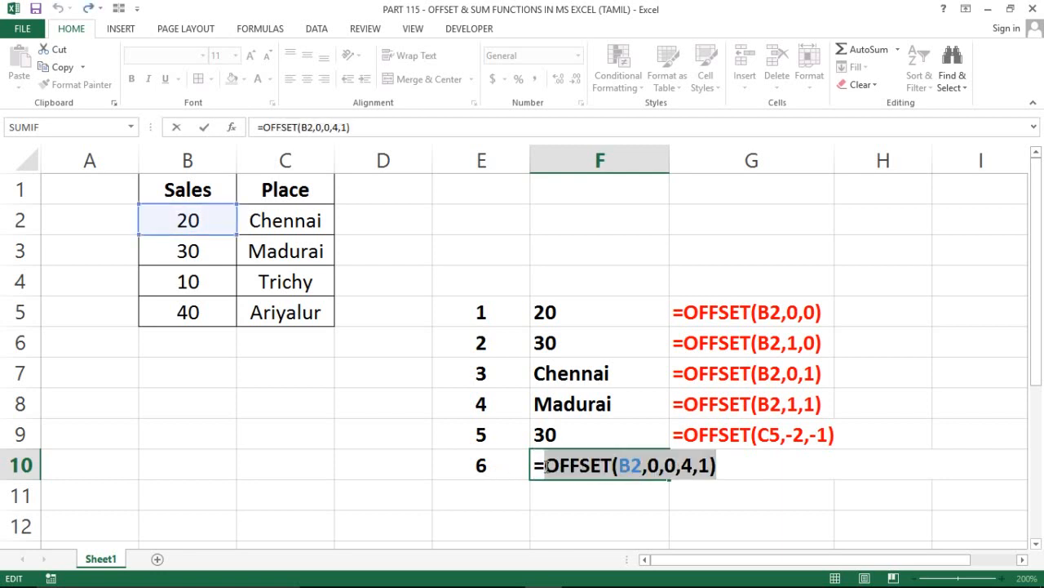
# Wrap the OFFSET expression in cell F10 in a SUM function, making it =SUM(OFFSET(B2,0,0,4,1))
pyautogui.click(545, 466)
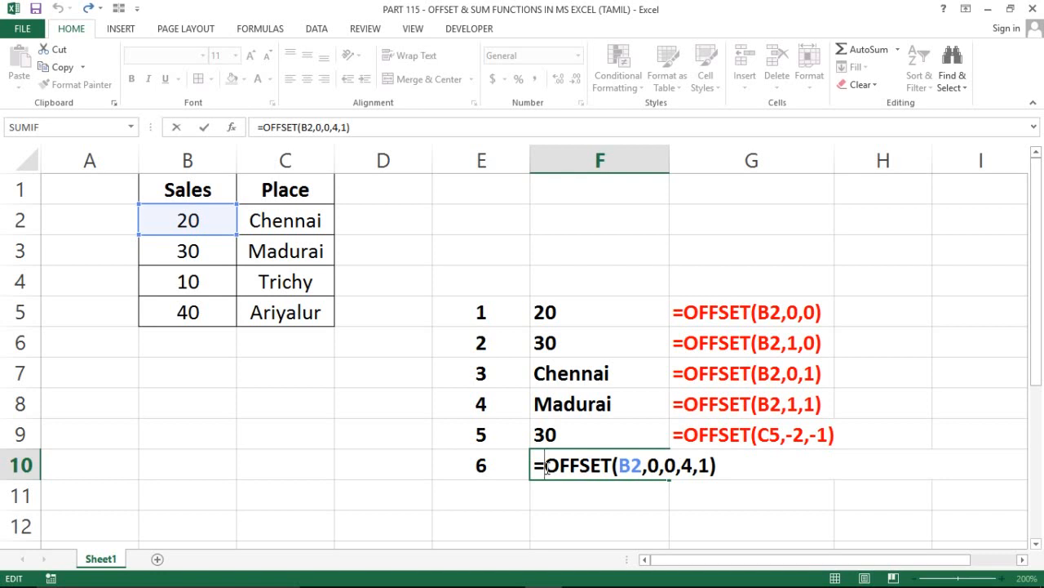
pyautogui.write('sum')
pyautogui.press('Tab')
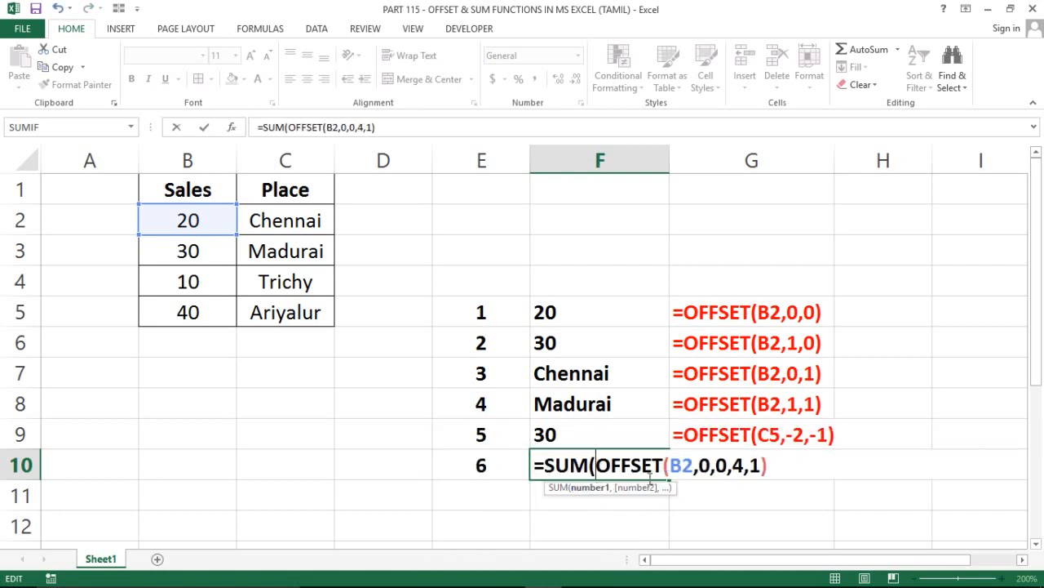
pyautogui.click(790, 464)
pyautogui.write(')')
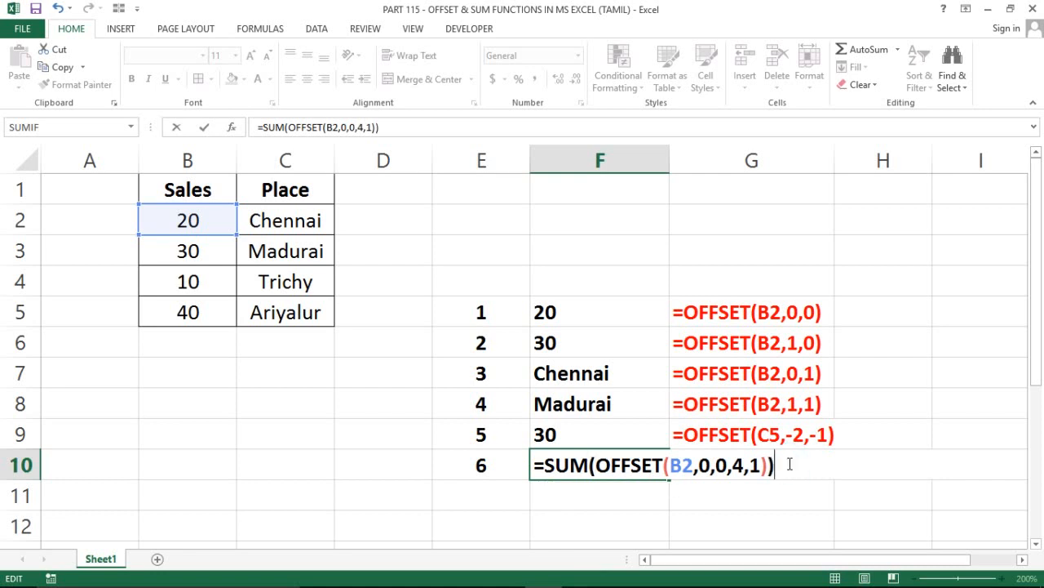
pyautogui.press('Return')
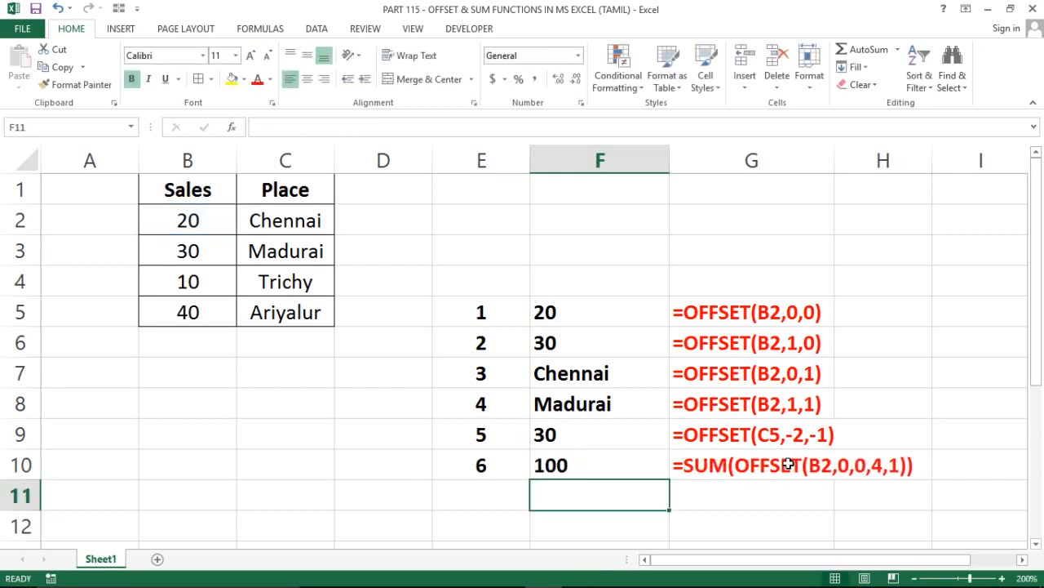
# Select the sales values in B2:B5 to check their sum against the result in cell F10
pyautogui.click(558, 462)
pyautogui.click(185, 222)
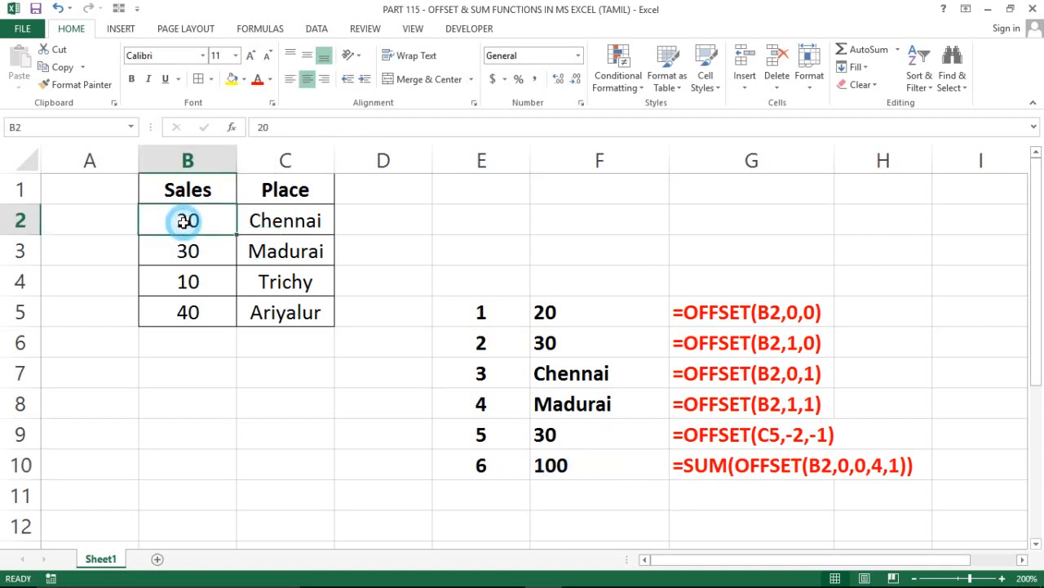
pyautogui.hotkey('shift', 'Down')
pyautogui.hotkey('shift', 'Down')
pyautogui.hotkey('shift', 'Down')
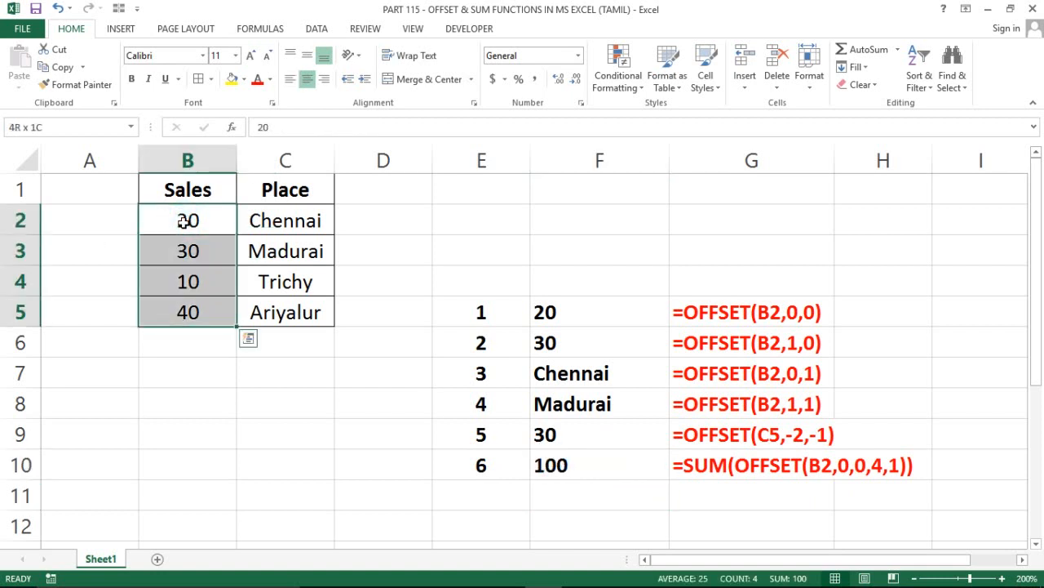
pyautogui.click(184, 222)
pyautogui.press('Up')
pyautogui.press('Down')
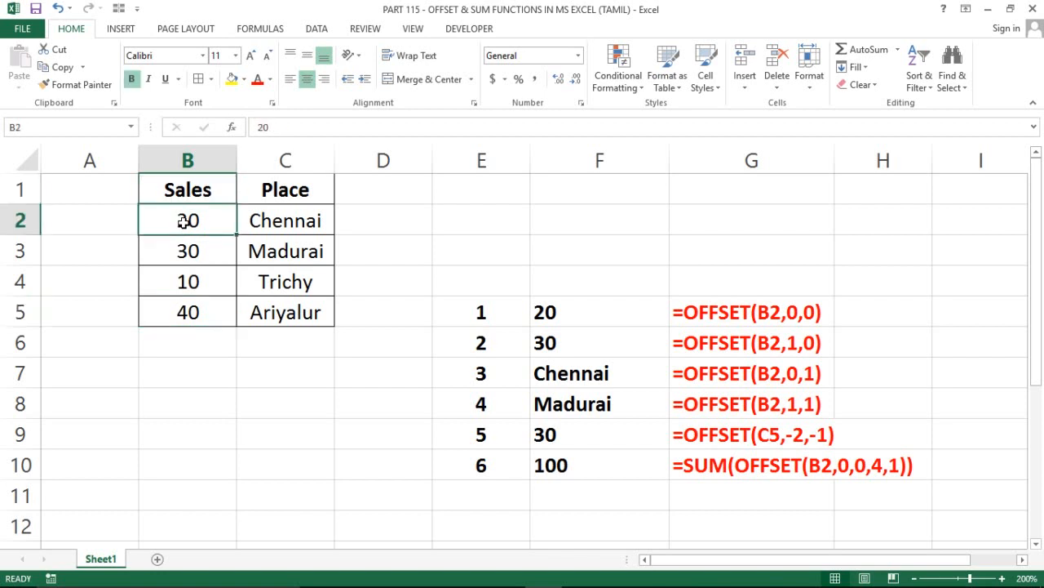
pyautogui.hotkey('shift', 'Down')
pyautogui.hotkey('shift', 'Down')
pyautogui.hotkey('shift', 'Down')
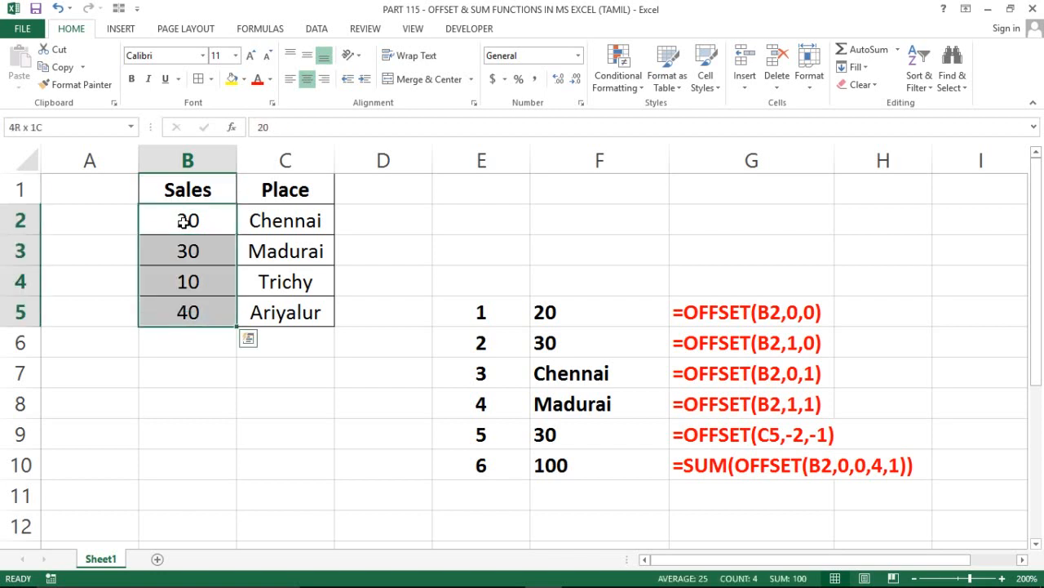
pyautogui.click(568, 462)
pyautogui.click(563, 345)
pyautogui.press('Right')
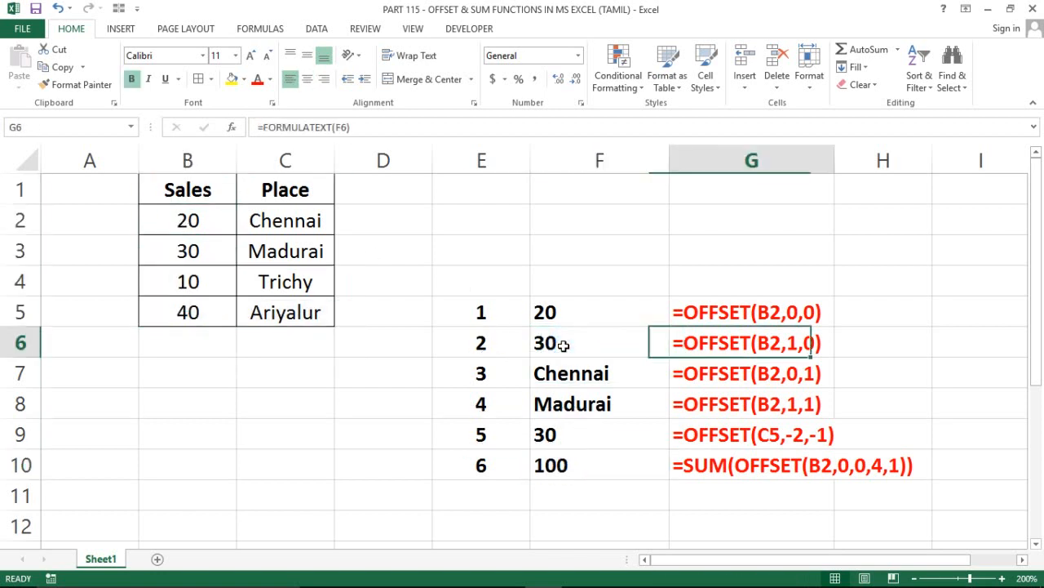
pyautogui.press('Left')
pyautogui.press('Up')
pyautogui.press('Left')
pyautogui.press('Left')
pyautogui.press('Left')
pyautogui.press('Right')
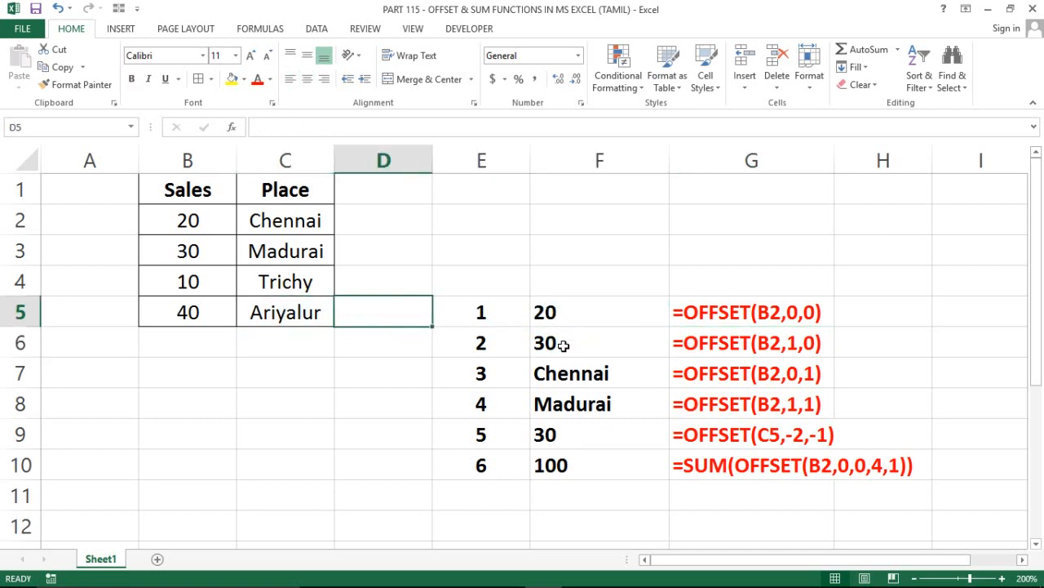
pyautogui.press('Up')
pyautogui.press('Up')
pyautogui.press('Up')
pyautogui.press('Up')
pyautogui.press('Down')
pyautogui.press('Right')
pyautogui.press('Down')
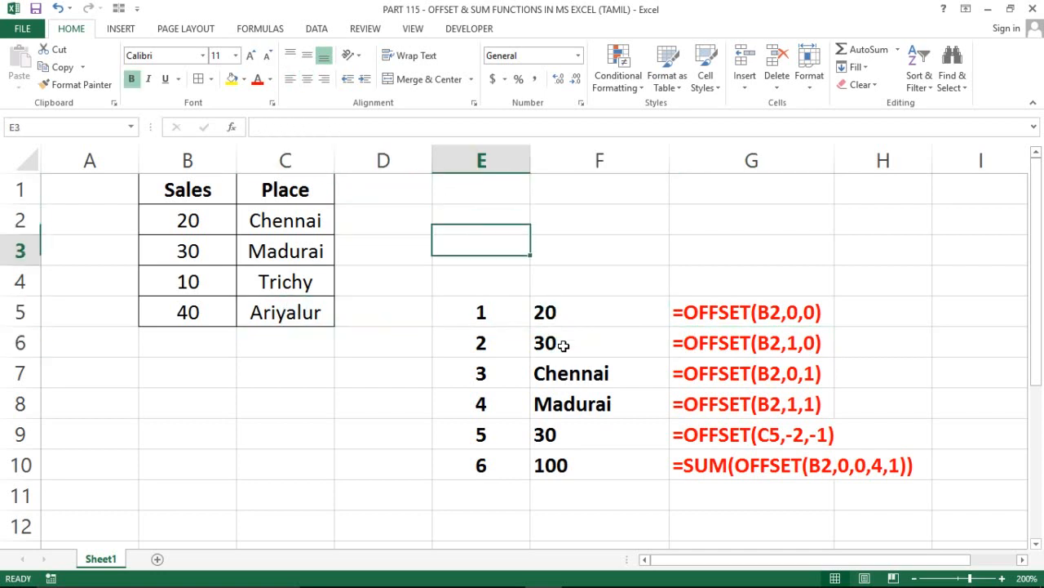
pyautogui.press('Down')
pyautogui.press('Up')
pyautogui.press('Up')
pyautogui.press('Up')
pyautogui.press('Down')
pyautogui.press('Down')
pyautogui.press('Down')
pyautogui.press('Down')
pyautogui.press('Left')
pyautogui.press('Left')
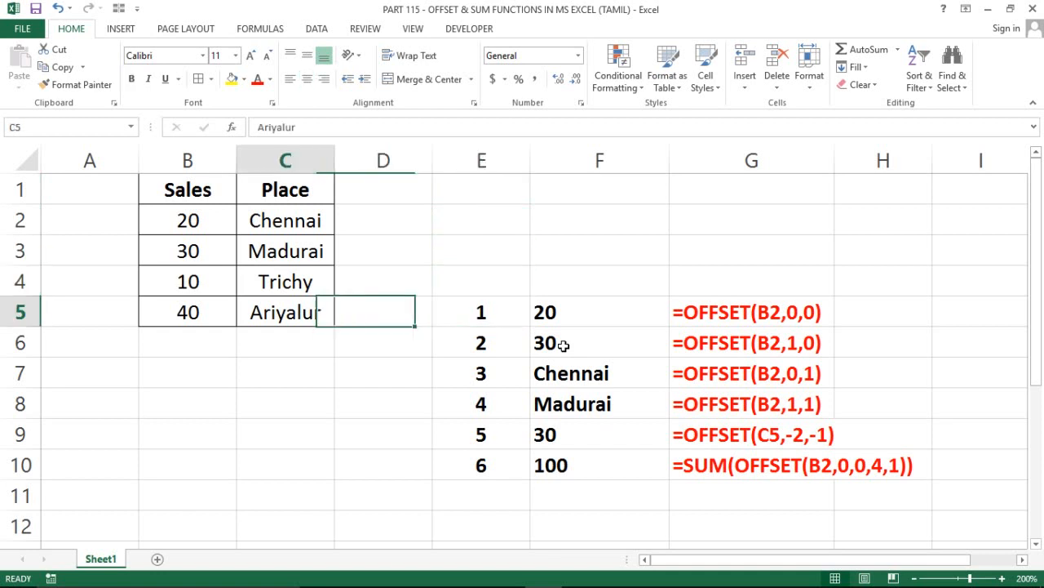
pyautogui.press('Left')
pyautogui.press('Down')
pyautogui.press('Down')
pyautogui.press('Down')
pyautogui.press('Down')
pyautogui.press('Up')
pyautogui.press('Up')
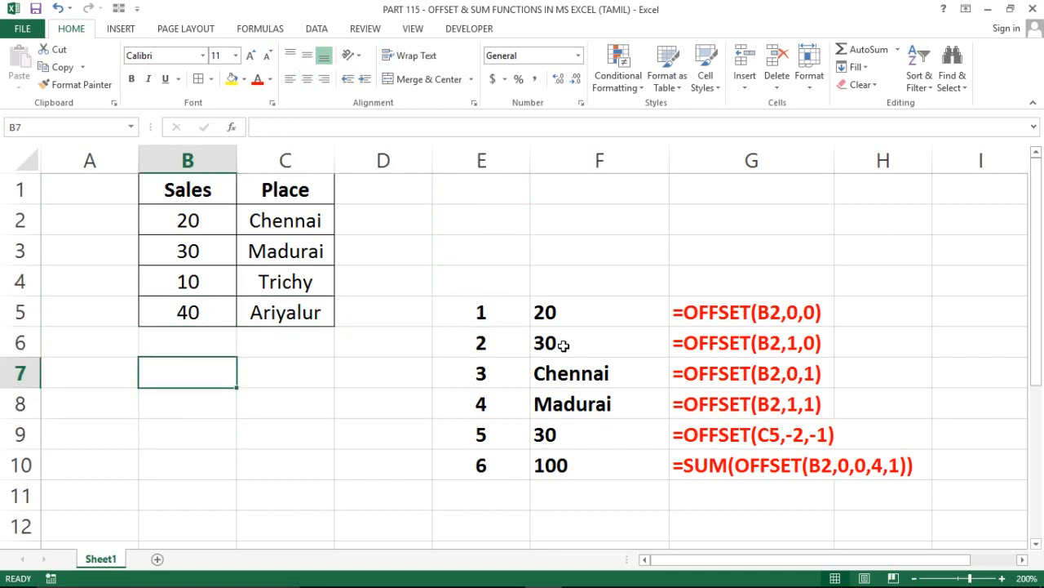
pyautogui.press('Up')
pyautogui.press('Up')
pyautogui.press('Up')
pyautogui.press('Up')
pyautogui.press('Up')
pyautogui.press('Up')
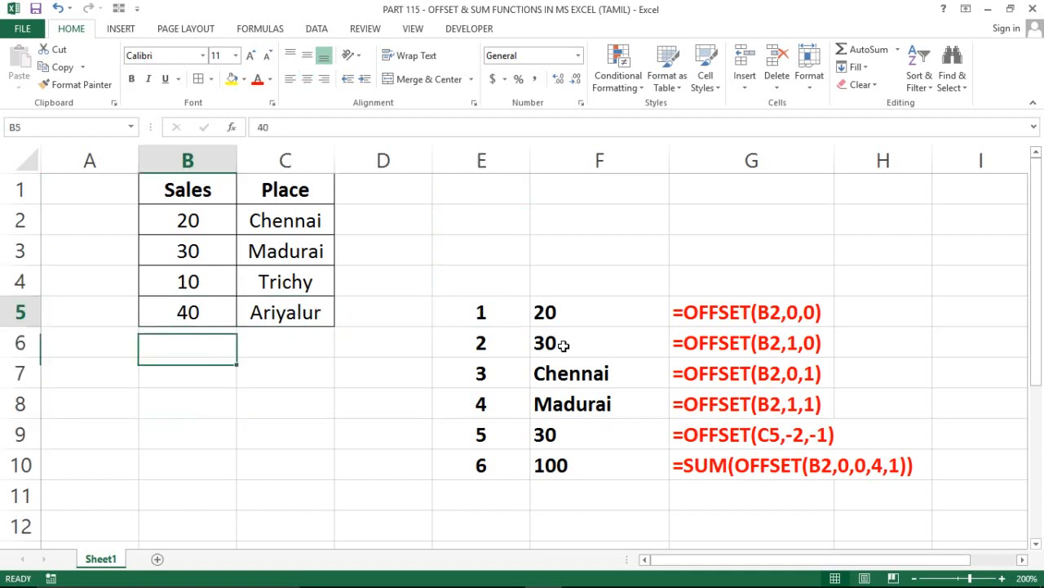
pyautogui.press('Right')
pyautogui.press('Right')
pyautogui.press('Right')
pyautogui.press('Down')
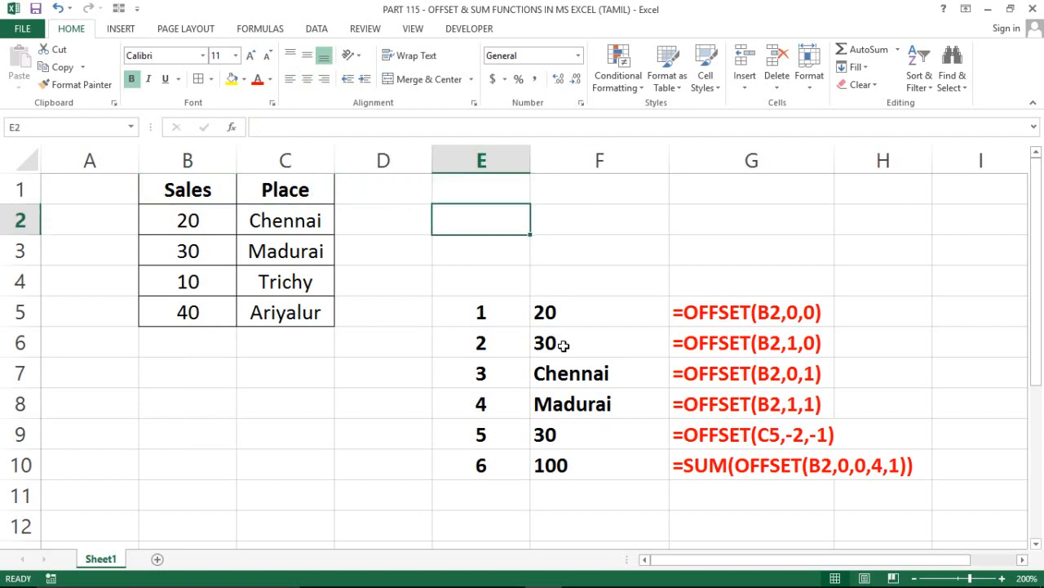
pyautogui.click(381, 362)
pyautogui.click(210, 379)
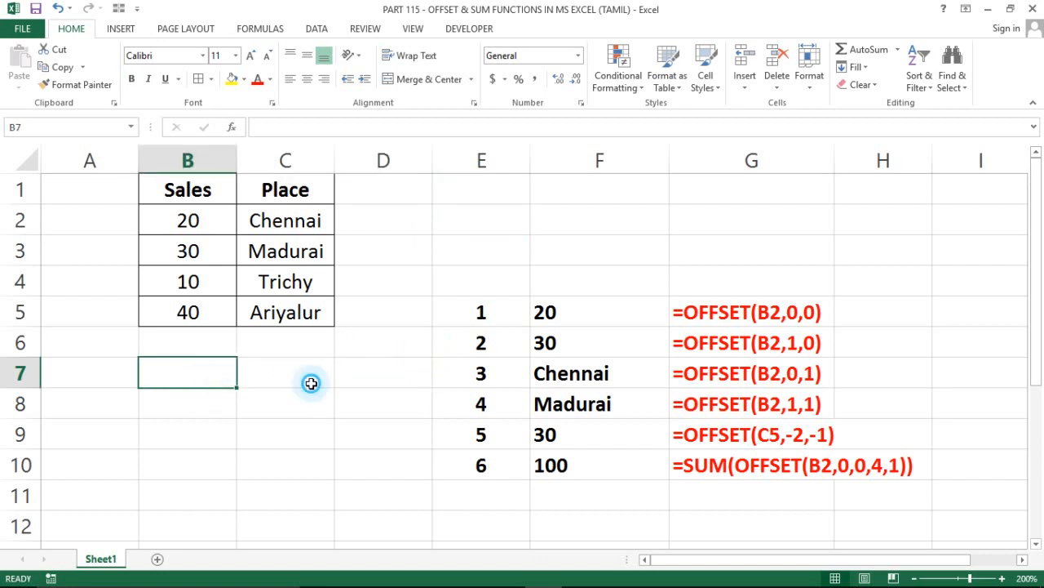
pyautogui.click(310, 383)
pyautogui.click(4, 470)
pyautogui.click(160, 441)
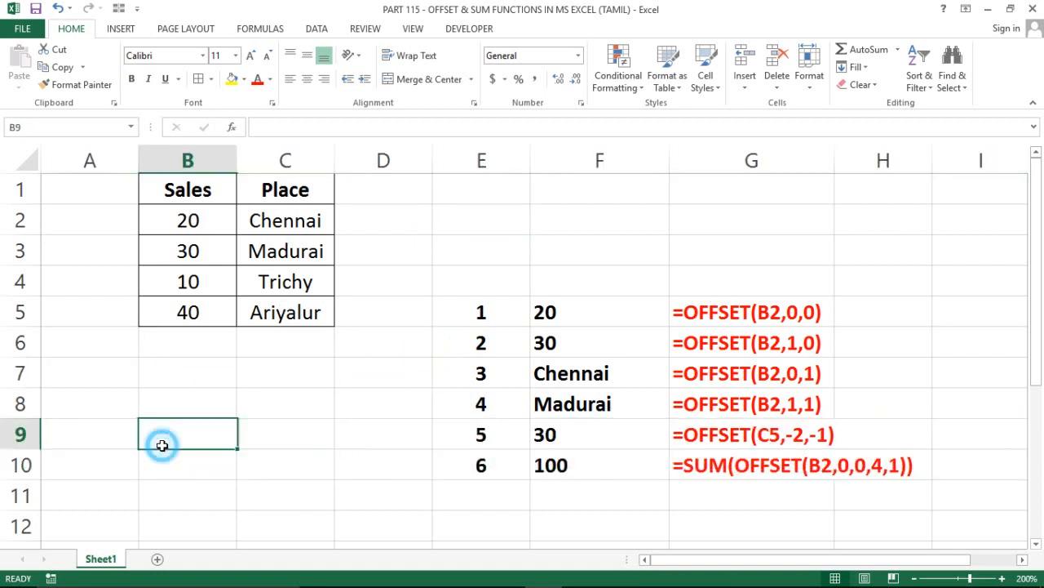
pyautogui.click(327, 396)
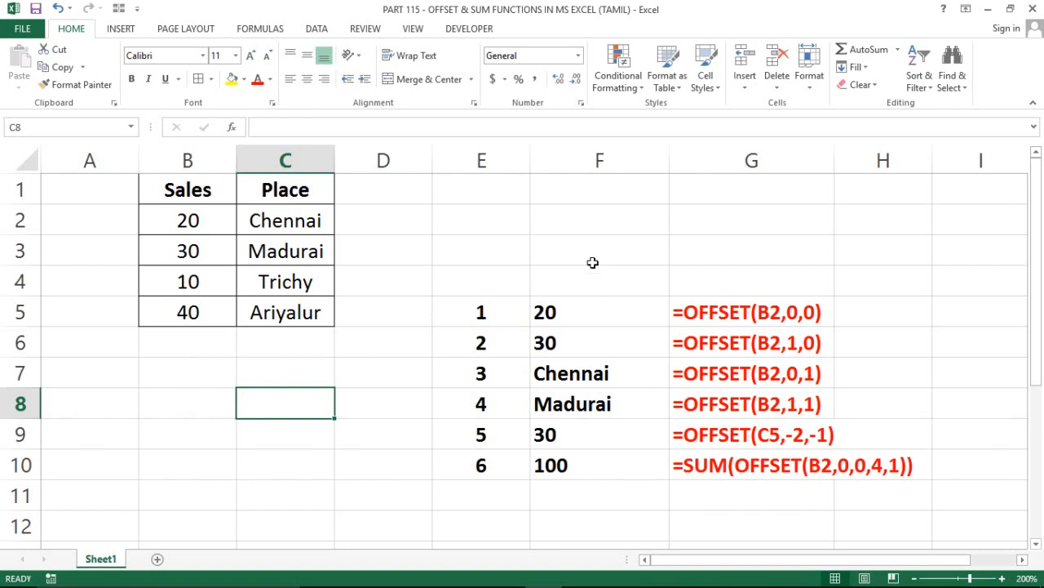
pyautogui.click(514, 306)
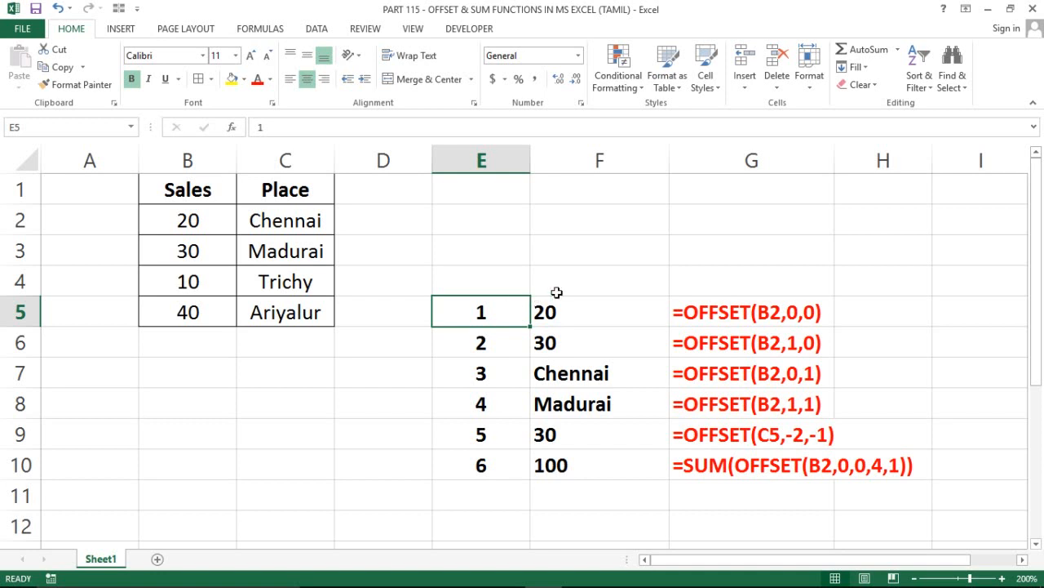
pyautogui.click(553, 305)
pyautogui.click(524, 306)
pyautogui.click(473, 307)
pyautogui.click(434, 311)
pyautogui.hotkey('ctrl', 'Up')
pyautogui.hotkey('ctrl', 'Left')
pyautogui.hotkey('ctrl', 'Left')
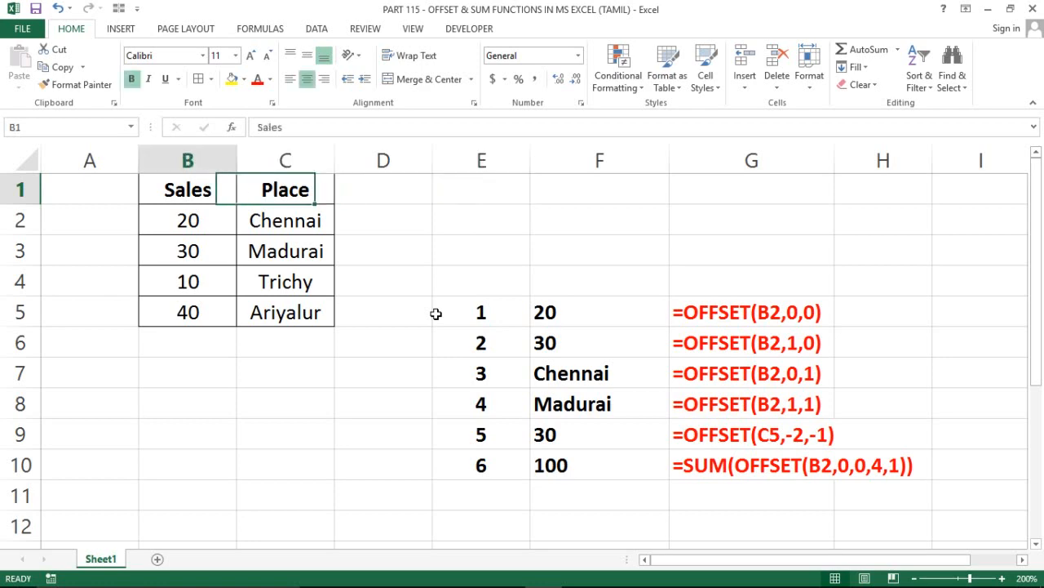